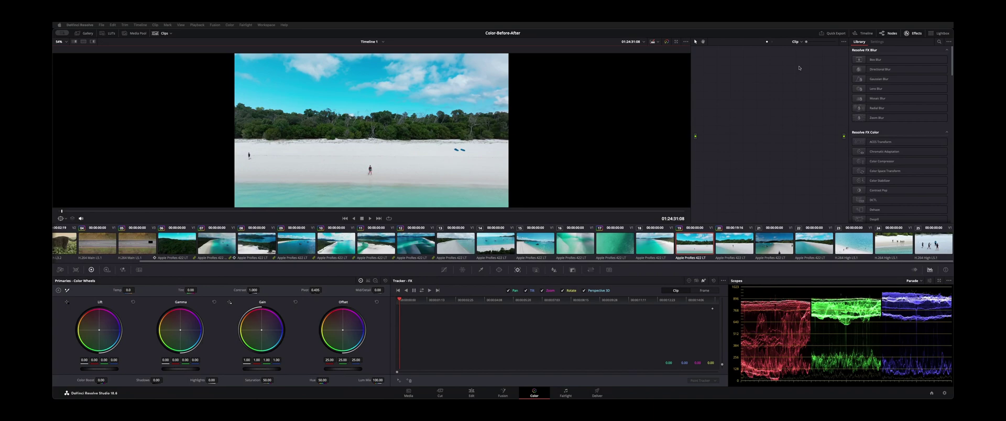
- Add a node labelled Person 1 to the beach clip and place it beside the node graph's input
{"action": "left_click", "coordinate": [374, 168]}
{"action": "key", "text": "alt+s"}
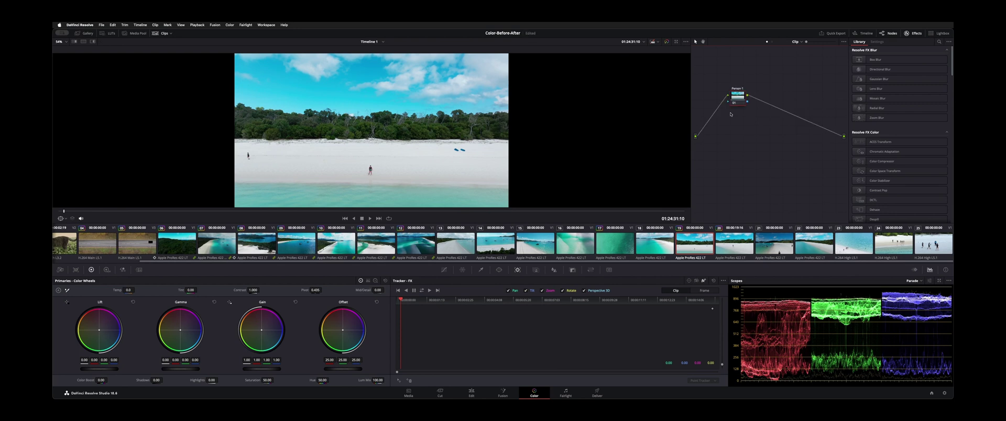
{"action": "left_click_drag", "start_coordinate": [741, 97], "coordinate": [723, 136]}
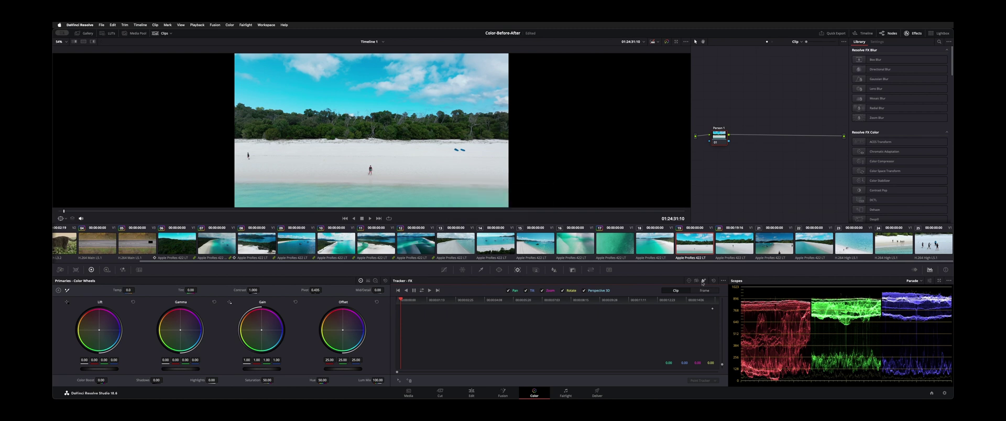
- Add an FX tracker point and place it on the person standing in the middle of the beach
{"action": "left_click", "coordinate": [689, 281]}
{"action": "left_click", "coordinate": [703, 281]}
{"action": "left_click", "coordinate": [398, 382]}
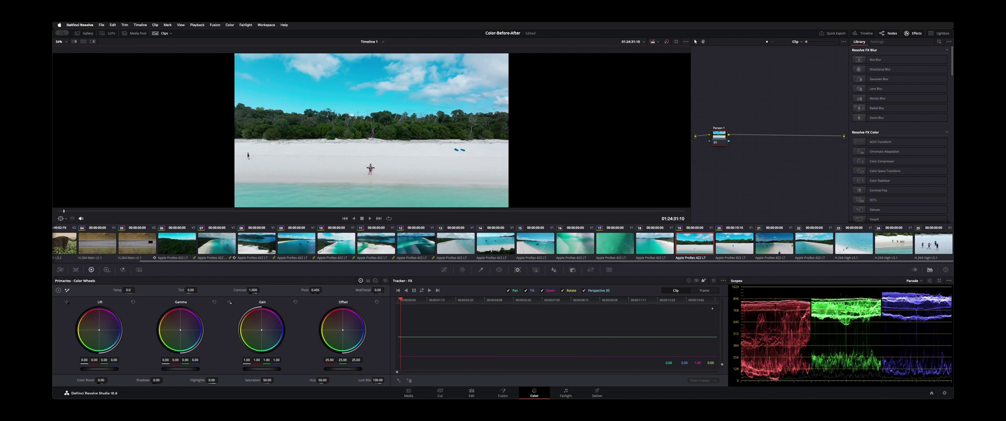
{"action": "left_click", "coordinate": [370, 168]}
- Track the central person's point forward and in reverse through the whole clip
{"action": "scroll", "coordinate": [371, 170], "scroll_direction": "up", "scroll_amount": 5}
{"action": "scroll", "coordinate": [371, 169], "scroll_direction": "down", "scroll_amount": 7}
{"action": "scroll", "coordinate": [370, 169], "scroll_direction": "up", "scroll_amount": 8}
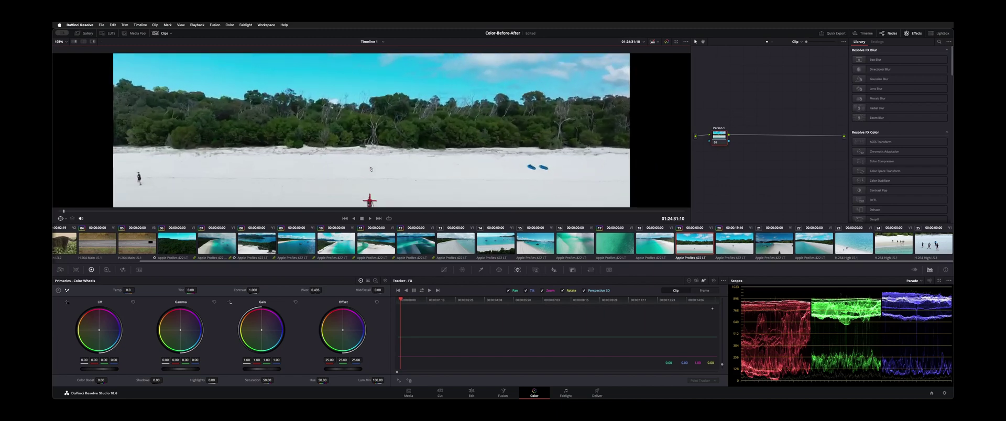
{"action": "scroll", "coordinate": [371, 169], "scroll_direction": "down", "scroll_amount": 1}
{"action": "scroll", "coordinate": [369, 167], "scroll_direction": "down", "scroll_amount": 6}
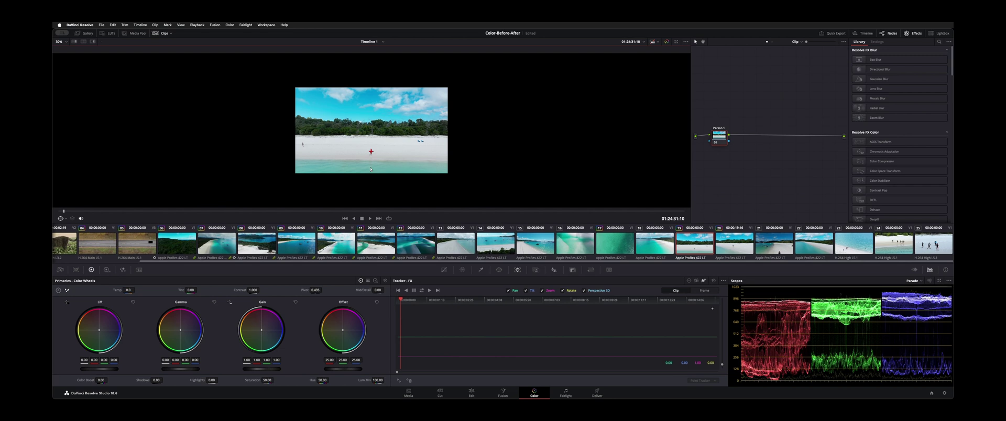
{"action": "scroll", "coordinate": [370, 168], "scroll_direction": "up", "scroll_amount": 4}
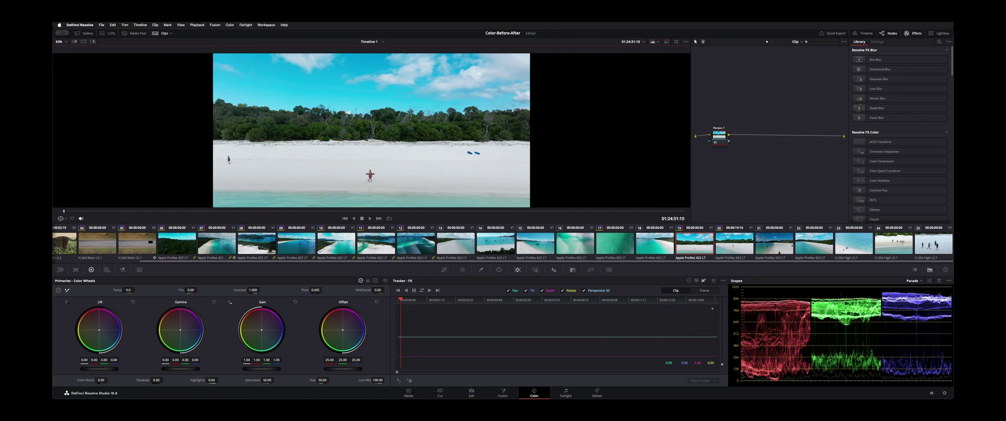
{"action": "left_click", "coordinate": [421, 290]}
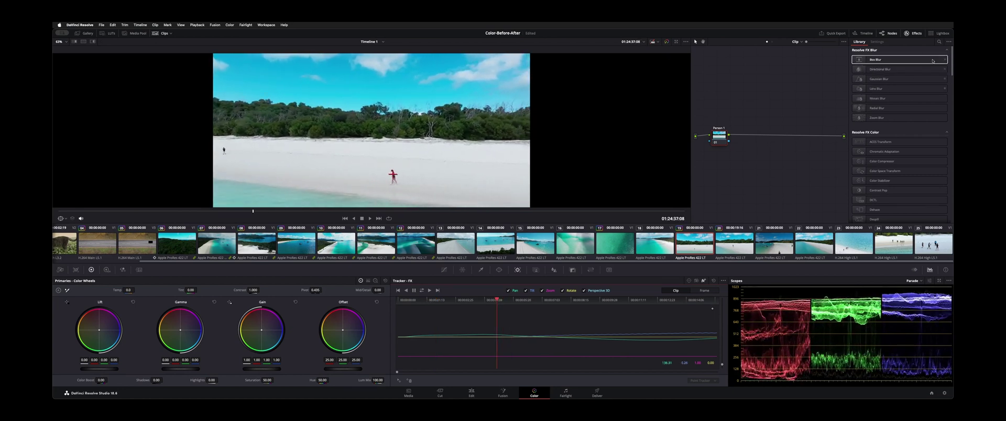
- Search the effects library for "patch" and apply Patch Replacer to the Person 1 node
{"action": "left_click", "coordinate": [938, 41]}
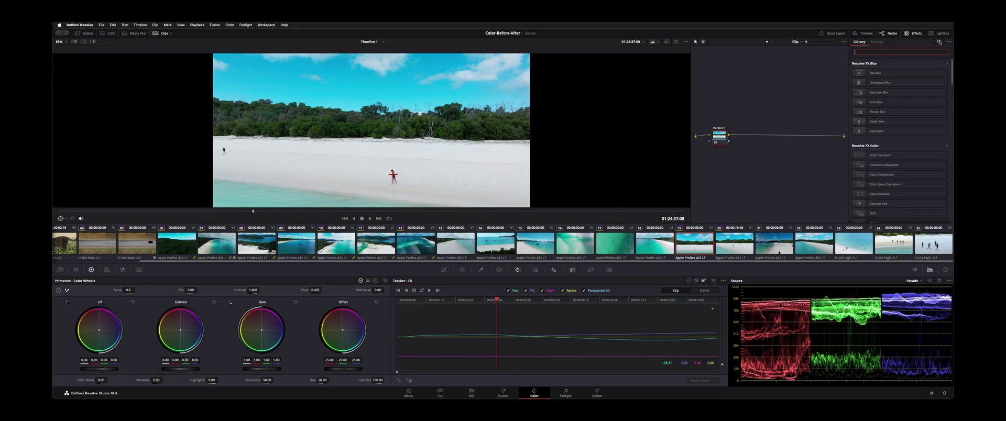
{"action": "type", "text": "patch"}
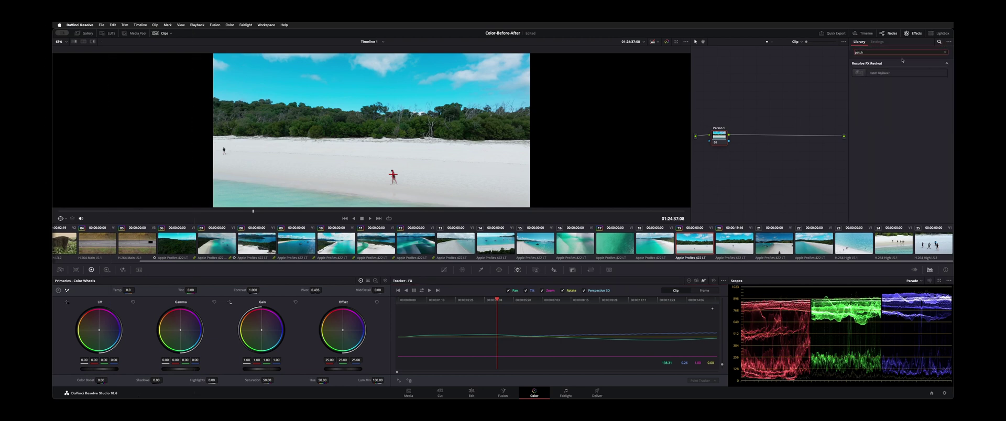
{"action": "left_click_drag", "start_coordinate": [885, 73], "coordinate": [718, 142]}
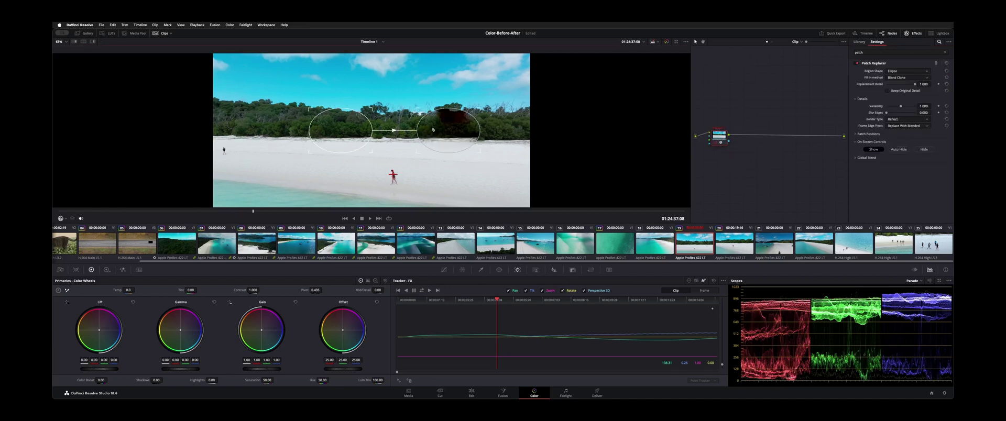
- Move both Patch Replacer ellipses down from the trees to the sand, keeping the region shape set to Ellipse
{"action": "left_click_drag", "start_coordinate": [368, 131], "coordinate": [345, 151]}
{"action": "left_click_drag", "start_coordinate": [460, 123], "coordinate": [475, 143]}
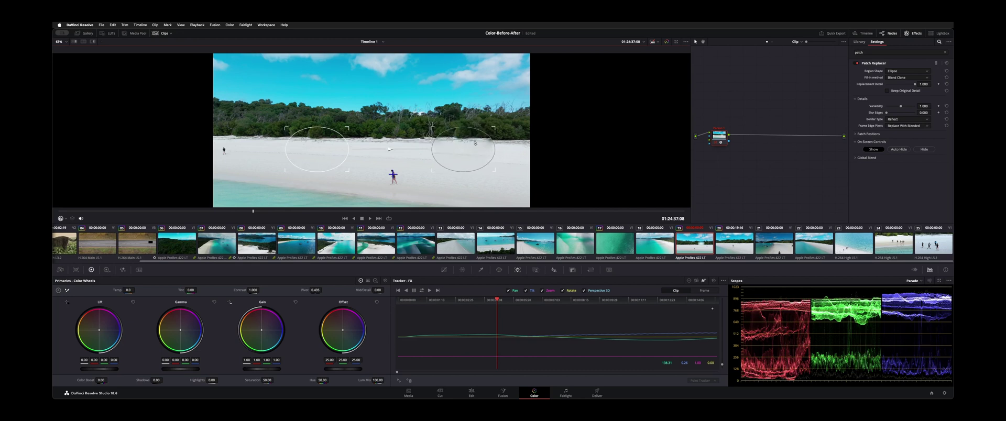
{"action": "left_click", "coordinate": [920, 73]}
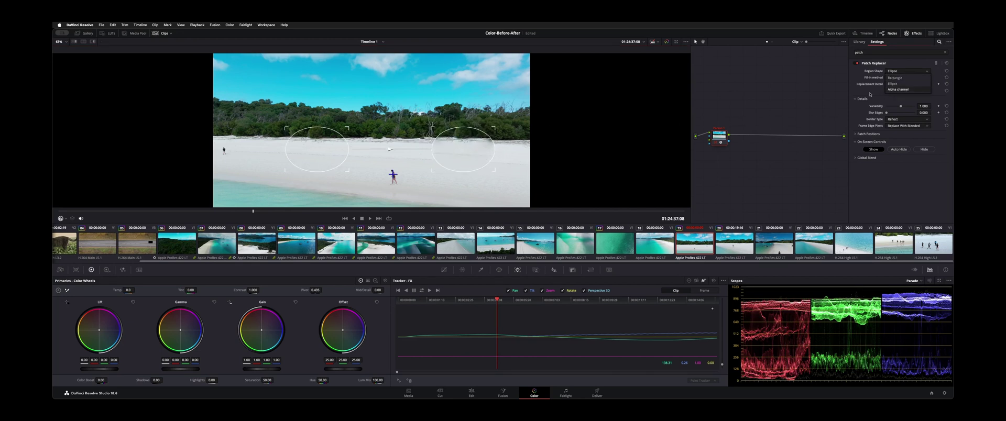
{"action": "left_click", "coordinate": [914, 83]}
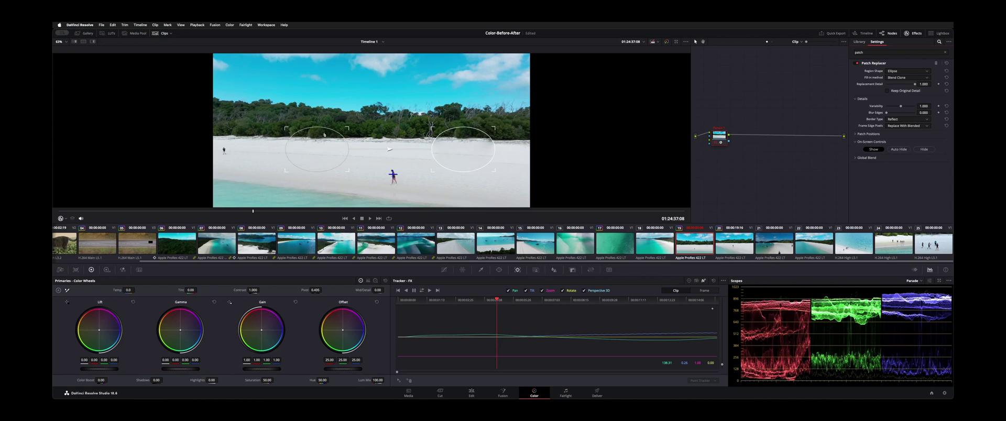
- Shrink the target ellipse to a small circle over the tracked person and set the source circle on clean sand beside it
{"action": "left_click_drag", "start_coordinate": [318, 149], "coordinate": [422, 121]}
{"action": "left_click_drag", "start_coordinate": [488, 140], "coordinate": [367, 156]}
{"action": "mouse_move", "coordinate": [427, 135]}
{"action": "left_mouse_down"}
{"action": "mouse_move", "coordinate": [433, 175]}
{"action": "mouse_move", "coordinate": [466, 180]}
{"action": "left_mouse_up"}
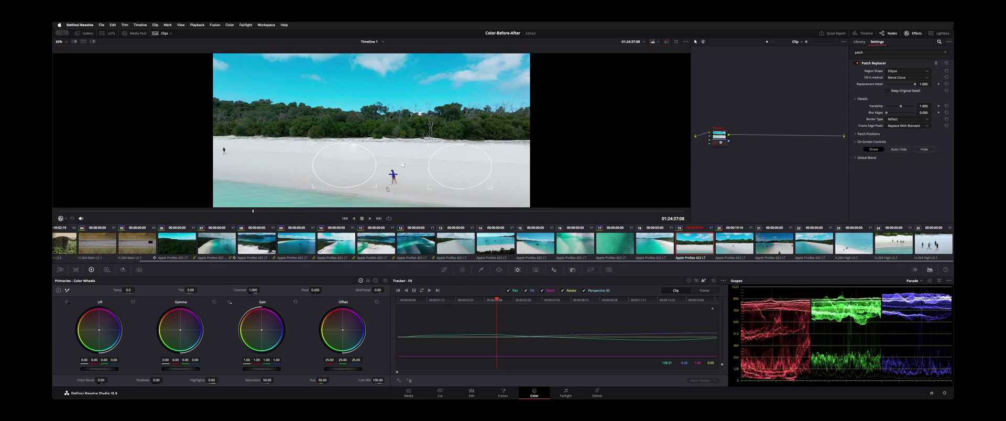
{"action": "mouse_move", "coordinate": [375, 186]}
{"action": "left_mouse_down"}
{"action": "mouse_move", "coordinate": [359, 180]}
{"action": "mouse_move", "coordinate": [394, 186]}
{"action": "left_mouse_up"}
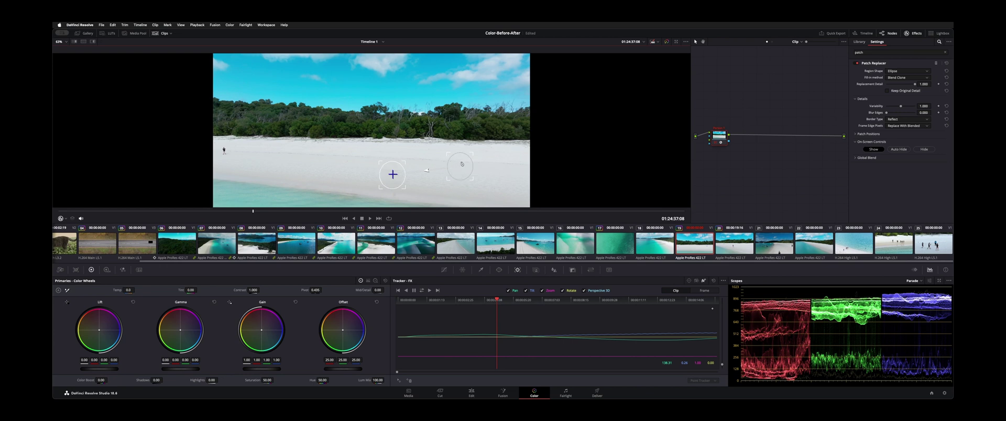
{"action": "left_click_drag", "start_coordinate": [462, 164], "coordinate": [424, 172]}
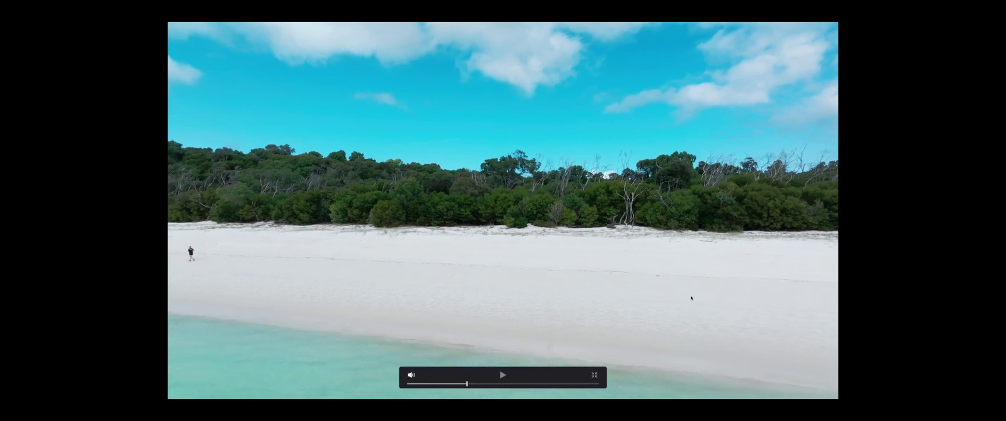
- Step through frames in the full-screen preview to check the patched sand, and return to the normal view
{"action": "key", "text": "Left"}
{"action": "key", "text": "Left"}
{"action": "key", "text": "Left"}
{"action": "key", "text": "Left"}
{"action": "key", "text": "Left"}
{"action": "key", "text": "Left"}
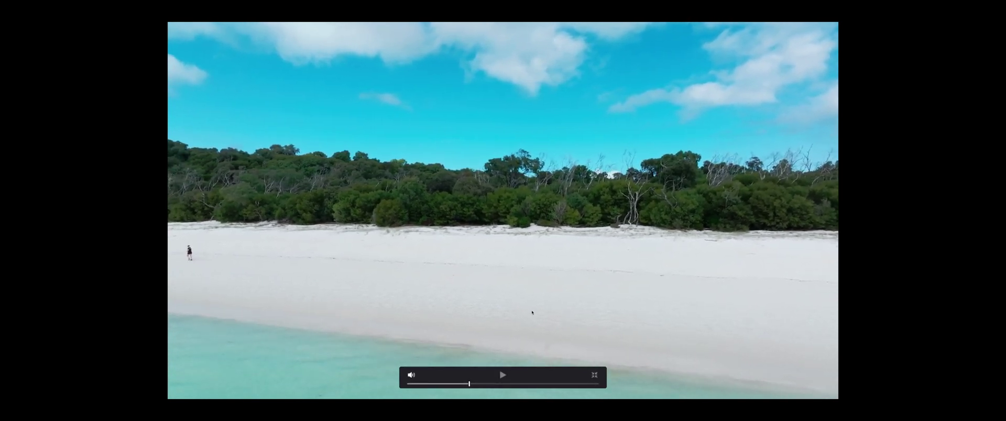
{"action": "key", "text": "Escape"}
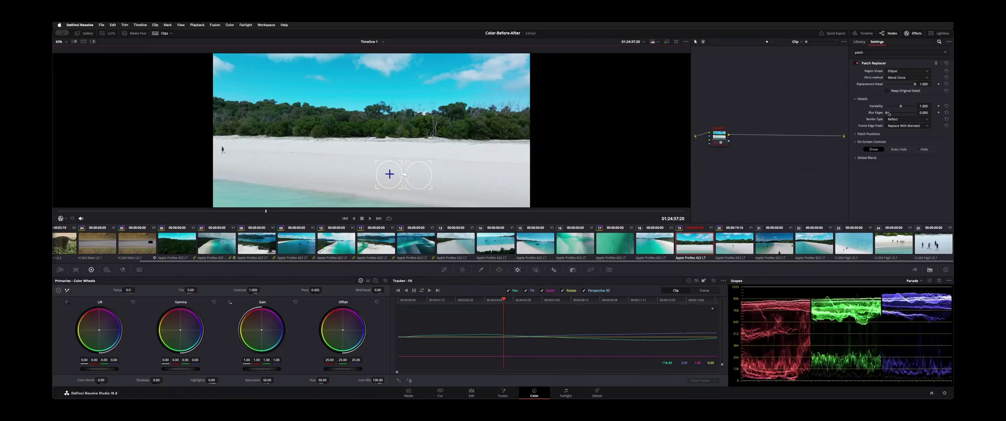
- Set the patch's Blur Edges to 0.248 and Border Type to Wrap-Around, choosing a display for the Video Clean Feed
{"action": "left_click_drag", "start_coordinate": [890, 114], "coordinate": [895, 113]}
{"action": "left_click", "coordinate": [266, 25]}
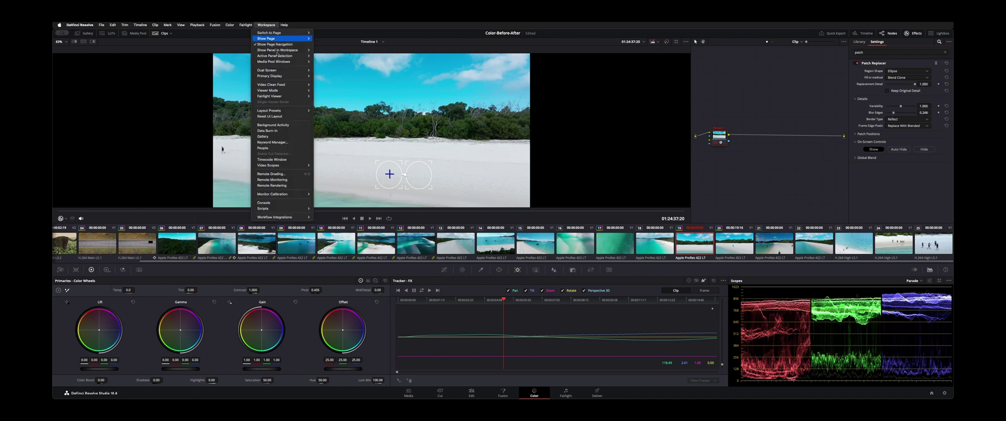
{"action": "mouse_move", "coordinate": [283, 84]}
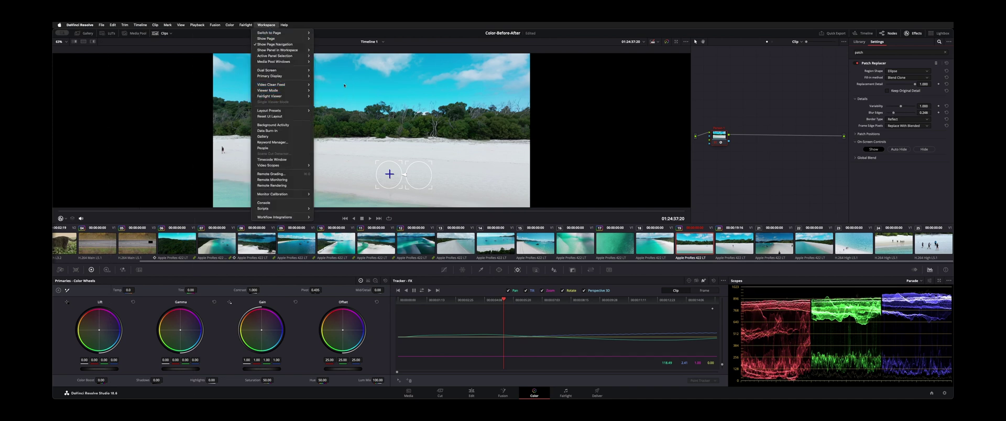
{"action": "left_click", "coordinate": [321, 94]}
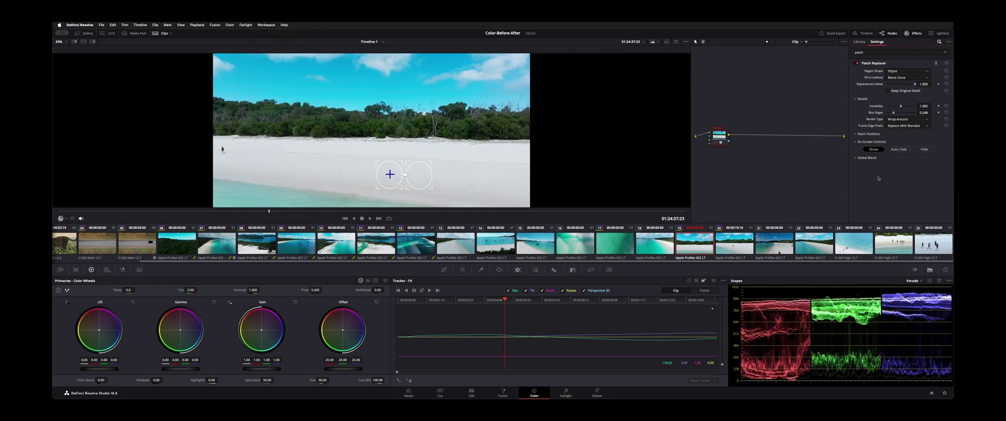
- Step back frame by frame through the clip to examine how the patch blends with the surrounding sand
{"action": "key", "text": "Left"}
{"action": "key", "text": "Left"}
{"action": "key", "text": "Left"}
{"action": "key", "text": "Left"}
{"action": "key", "text": "Left"}
{"action": "key", "text": "Left"}
{"action": "key", "text": "Left"}
{"action": "key", "text": "Left"}
{"action": "key", "text": "Left"}
{"action": "key", "text": "Left"}
{"action": "key", "text": "Left"}
{"action": "key", "text": "Left"}
{"action": "key", "text": "Left"}
{"action": "key", "text": "Left"}
{"action": "key", "text": "Left"}
{"action": "key", "text": "Left"}
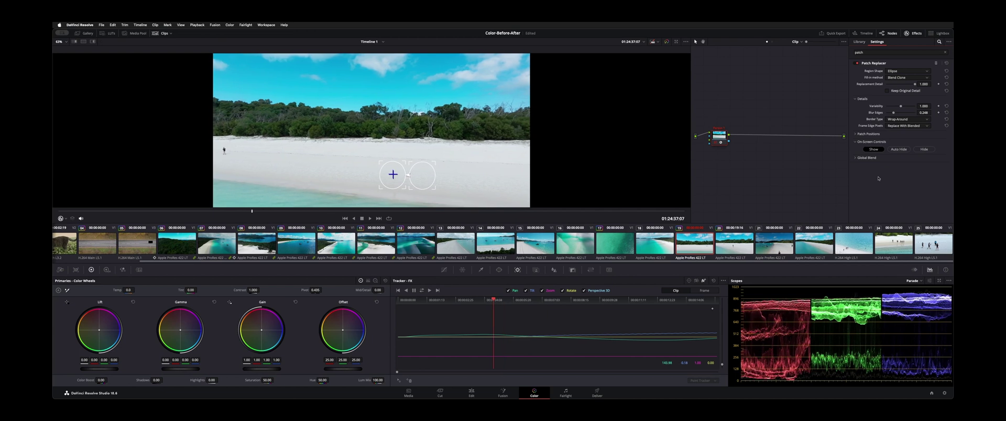
- Widen the target ellipse over the person a few frames further on and move the source ellipse closer to it
{"action": "key", "text": "Right"}
{"action": "key", "text": "Right"}
{"action": "key", "text": "Right"}
{"action": "left_click_drag", "start_coordinate": [379, 162], "coordinate": [375, 164]}
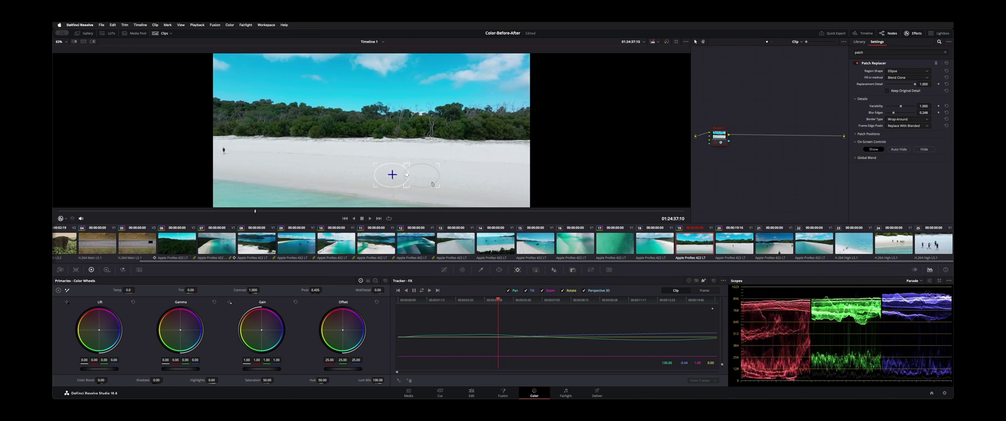
{"action": "mouse_move", "coordinate": [428, 180]}
{"action": "left_mouse_down"}
{"action": "mouse_move", "coordinate": [413, 179]}
{"action": "mouse_move", "coordinate": [421, 180]}
{"action": "left_mouse_up"}
- Play the clip in short stretches to check that the patch covers the central person throughout
{"action": "key", "text": "space"}
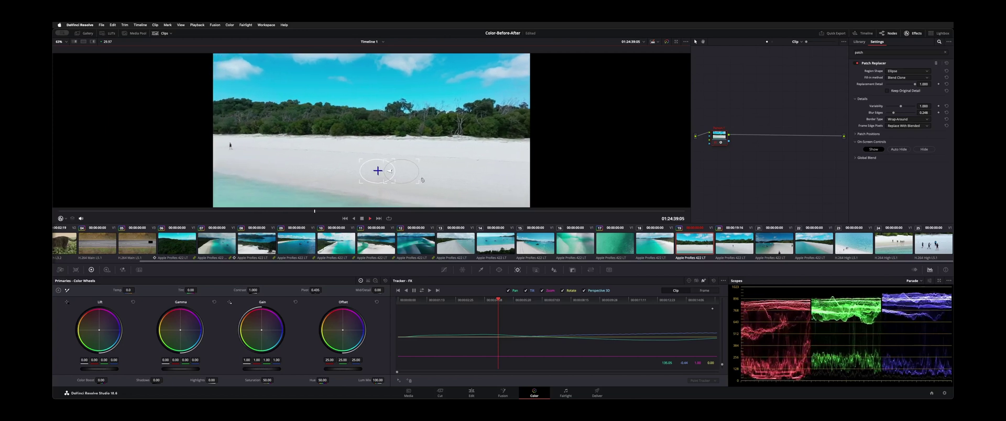
{"action": "key", "text": "space"}
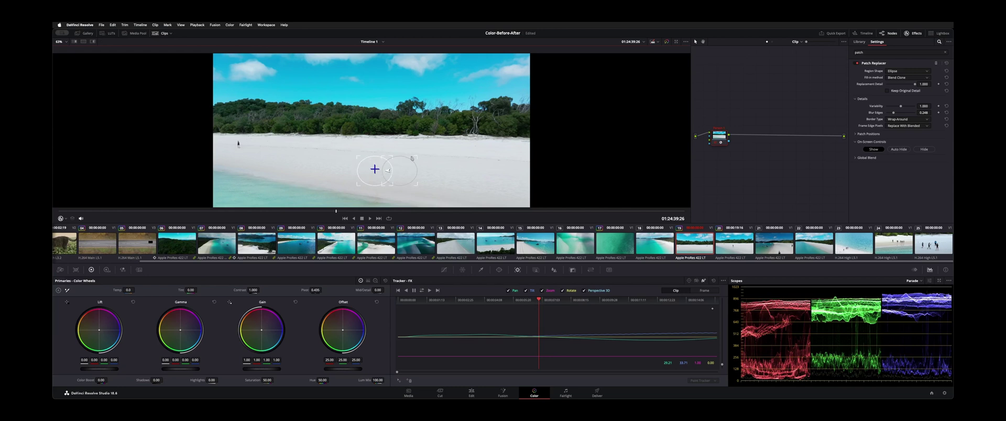
{"action": "key", "text": "space"}
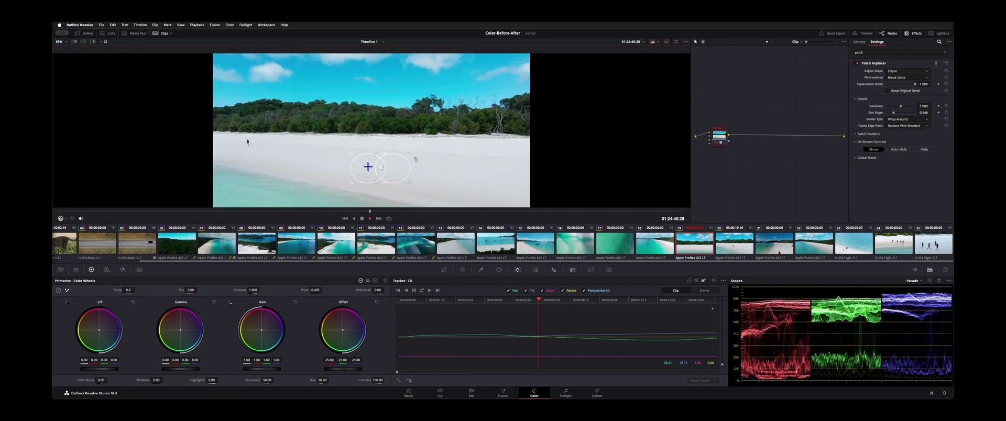
{"action": "key", "text": "space"}
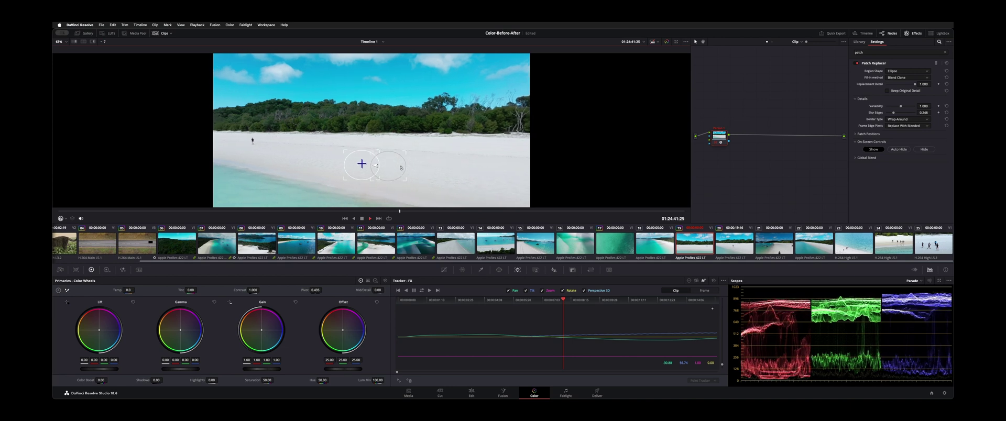
{"action": "key", "text": "space"}
{"action": "key", "text": "Home"}
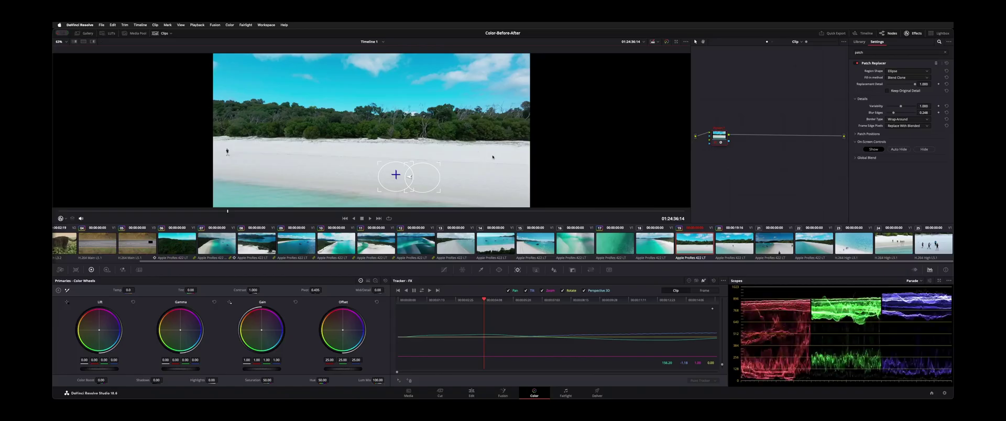
- Add a serial node after Person 1 and track an FX point on the person near the shot's left edge in both directions
{"action": "left_click_drag", "start_coordinate": [723, 147], "coordinate": [720, 124]}
{"action": "key", "text": "alt+s"}
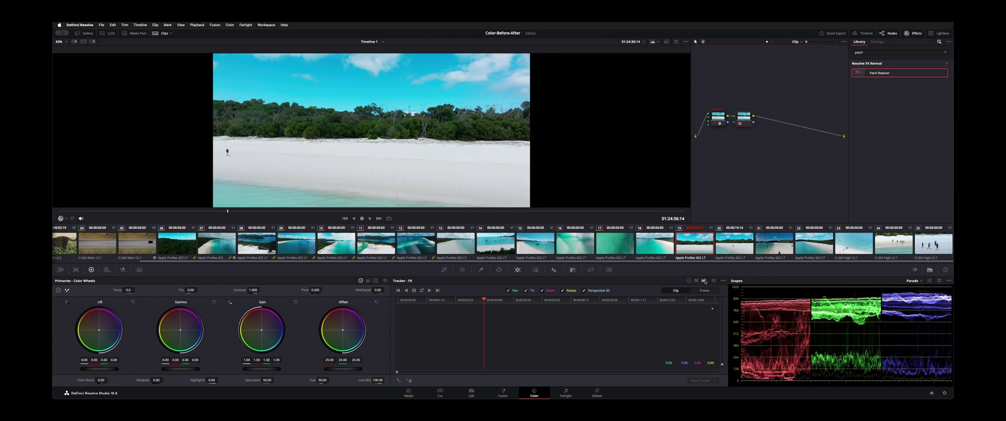
{"action": "left_click", "coordinate": [398, 381]}
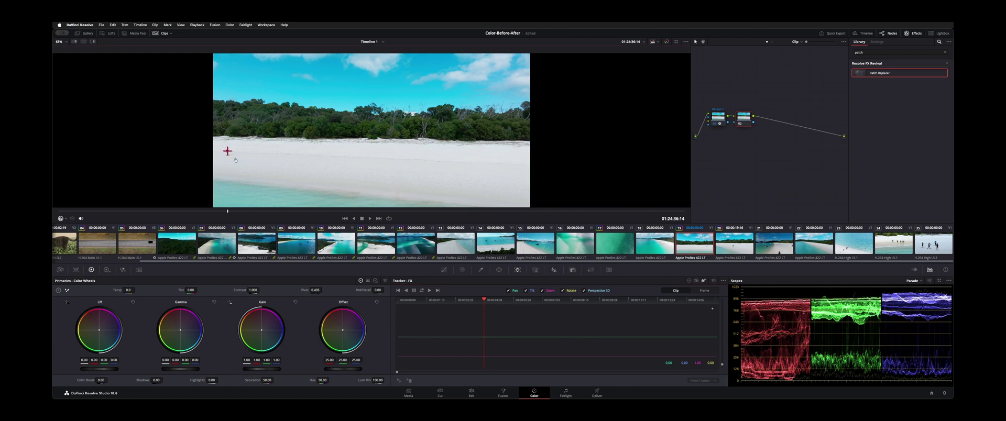
{"action": "left_click", "coordinate": [421, 290]}
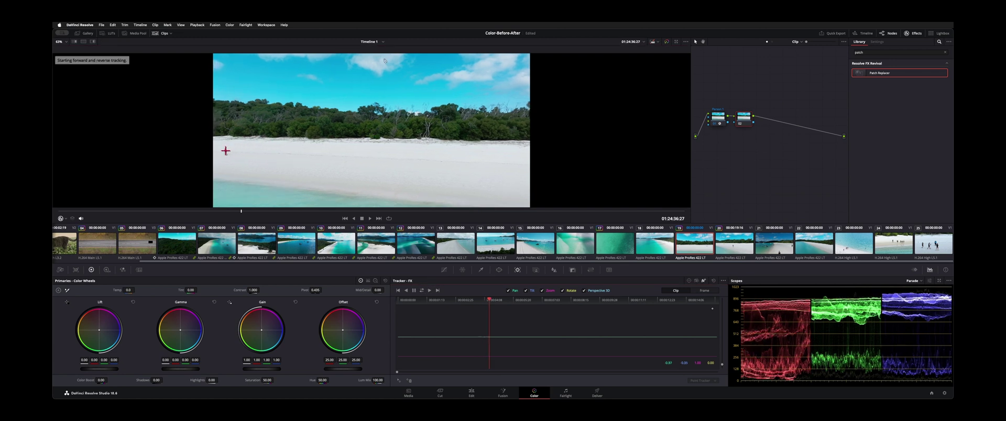
- Change the display setting of the Video Clean Feed
{"action": "left_click", "coordinate": [267, 24]}
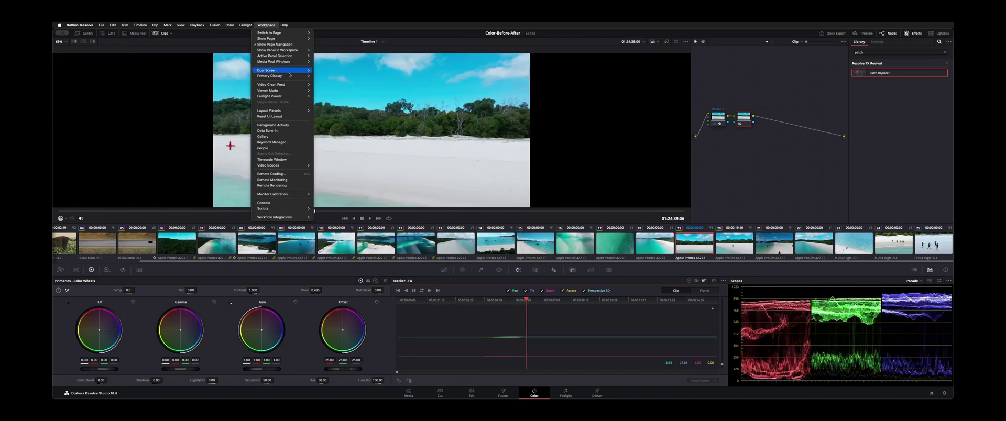
{"action": "mouse_move", "coordinate": [293, 85]}
{"action": "left_click", "coordinate": [331, 85]}
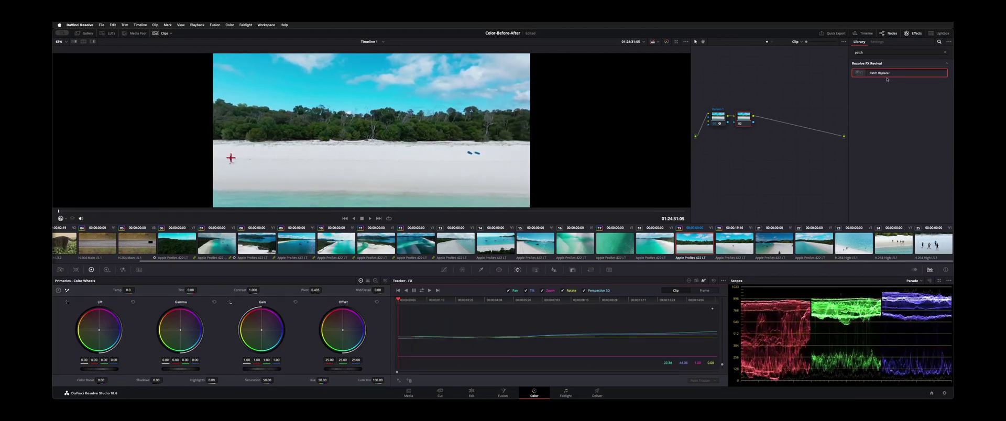
- Apply Patch Replacer to the second node and fit its shrunken target ellipse over the left person, with the source on nearby sand
{"action": "left_click_drag", "start_coordinate": [890, 74], "coordinate": [744, 122]}
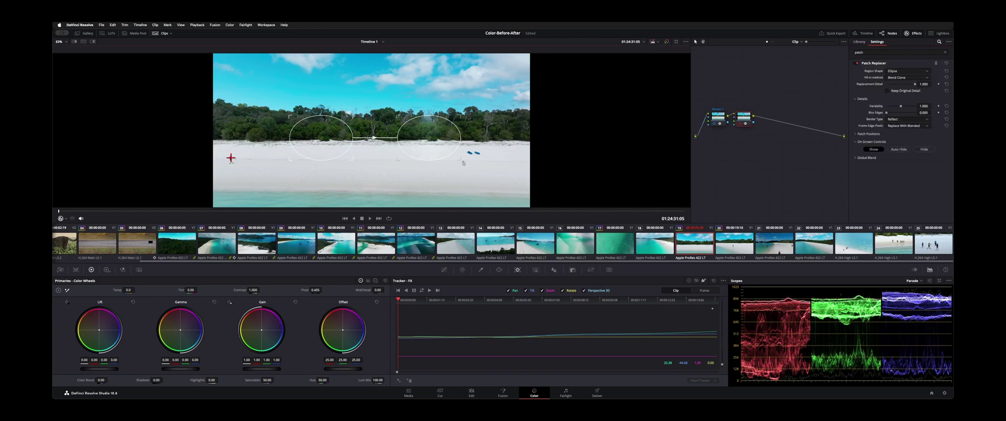
{"action": "left_click_drag", "start_coordinate": [461, 159], "coordinate": [435, 153]}
{"action": "left_click_drag", "start_coordinate": [316, 149], "coordinate": [260, 170]}
{"action": "left_click_drag", "start_coordinate": [438, 143], "coordinate": [236, 163]}
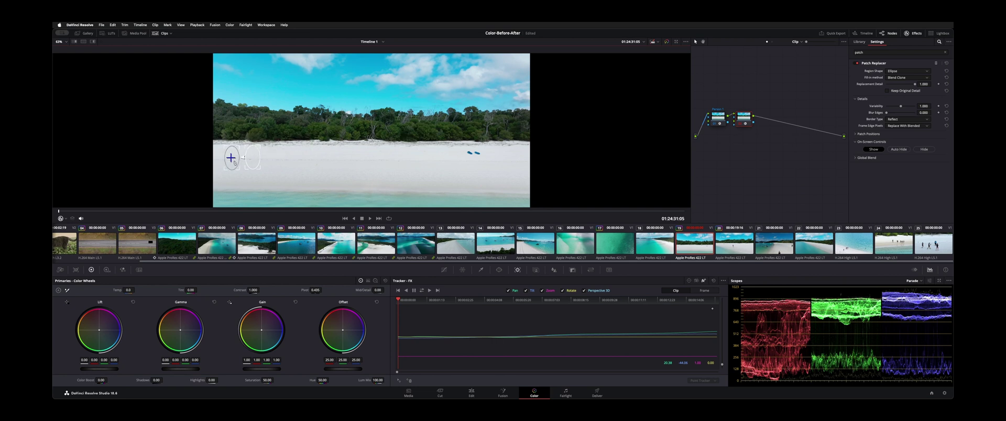
{"action": "right_click", "coordinate": [282, 155]}
{"action": "key", "text": "Escape"}
{"action": "scroll", "coordinate": [382, 107], "scroll_direction": "up", "scroll_amount": 3}
{"action": "scroll", "coordinate": [382, 106], "scroll_direction": "up", "scroll_amount": 3}
{"action": "scroll", "coordinate": [381, 107], "scroll_direction": "down", "scroll_amount": 2}
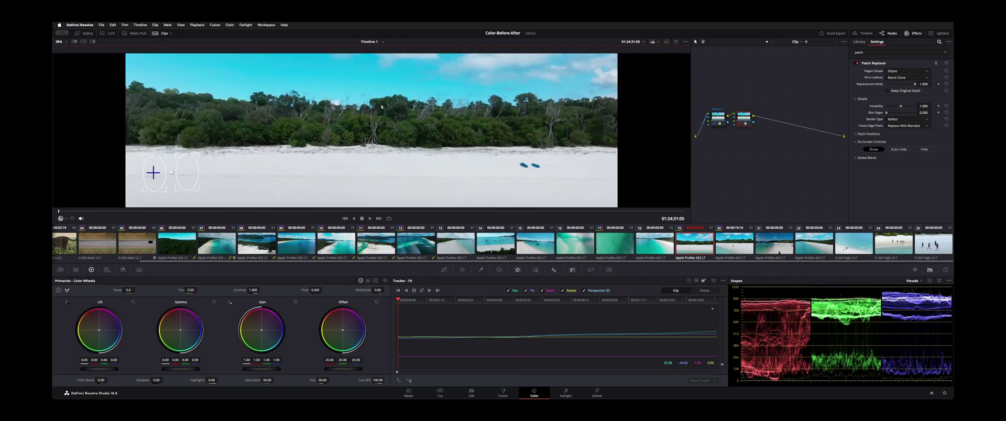
{"action": "scroll", "coordinate": [381, 107], "scroll_direction": "up", "scroll_amount": 1}
{"action": "right_click", "coordinate": [382, 107]}
{"action": "key", "text": "Escape"}
{"action": "right_click", "coordinate": [233, 131]}
{"action": "left_click", "coordinate": [321, 132]}
{"action": "scroll", "coordinate": [321, 132], "scroll_direction": "up", "scroll_amount": 1}
{"action": "scroll", "coordinate": [320, 132], "scroll_direction": "down", "scroll_amount": 3}
{"action": "right_click", "coordinate": [229, 162]}
{"action": "left_click", "coordinate": [221, 140]}
{"action": "right_click", "coordinate": [221, 140]}
{"action": "key", "text": "Escape"}
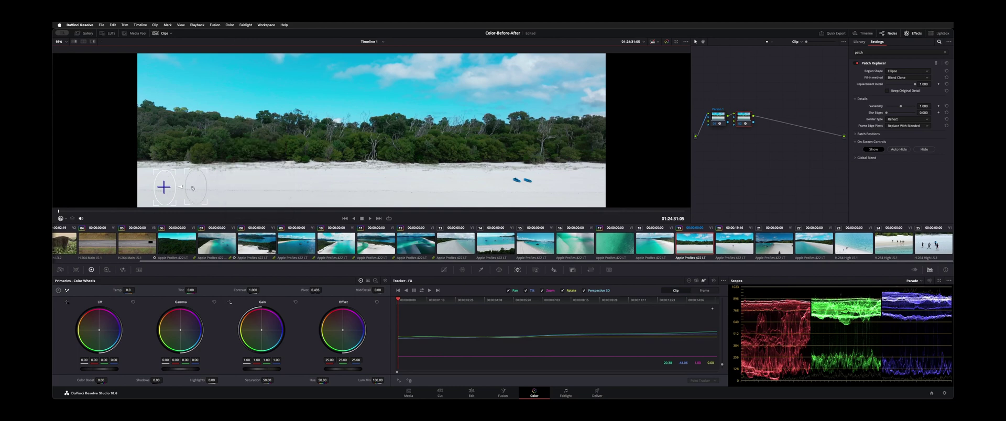
- Widen the second node's target ellipse over the left person and move the source ellipse closer on the neighbouring sand
{"action": "scroll", "coordinate": [185, 184], "scroll_direction": "down", "scroll_amount": 3}
{"action": "scroll", "coordinate": [185, 183], "scroll_direction": "up", "scroll_amount": 3}
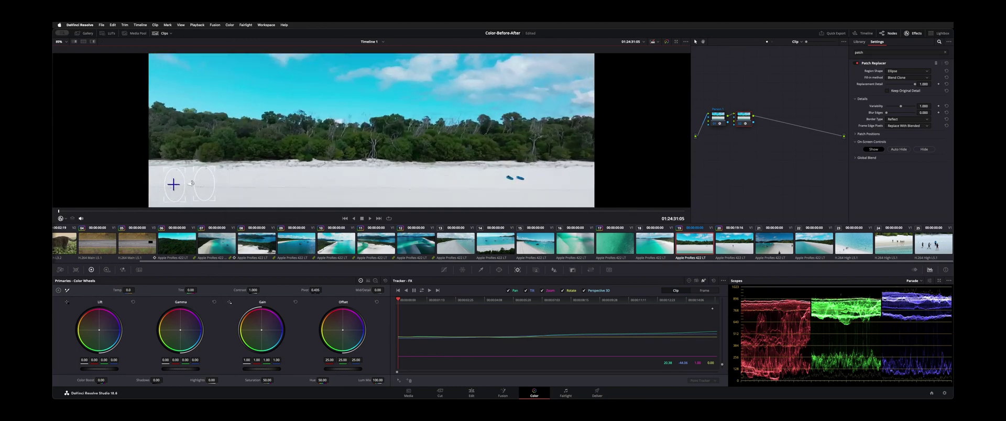
{"action": "mouse_move", "coordinate": [182, 192]}
{"action": "left_mouse_down"}
{"action": "mouse_move", "coordinate": [182, 175]}
{"action": "mouse_move", "coordinate": [181, 189]}
{"action": "left_mouse_up"}
{"action": "left_click_drag", "start_coordinate": [214, 169], "coordinate": [199, 186]}
- Send the Video Clean Feed to the first LG HDR WQHD display
{"action": "left_click", "coordinate": [266, 24]}
{"action": "mouse_move", "coordinate": [279, 85]}
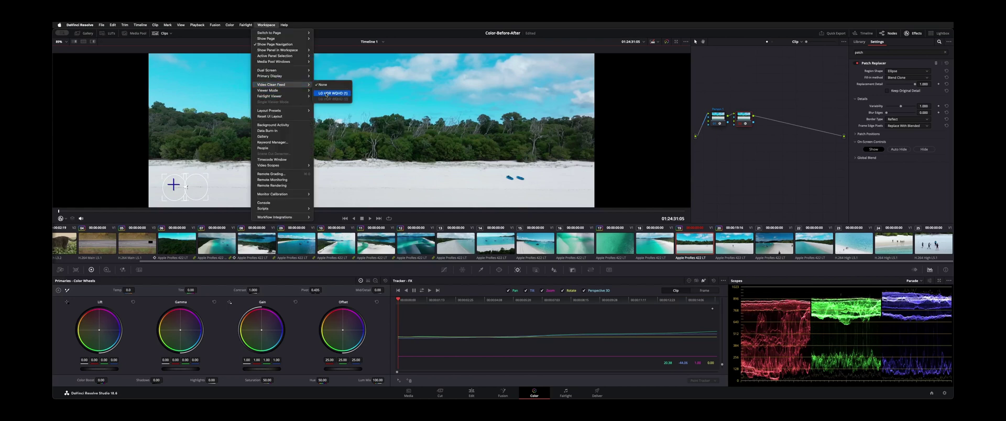
{"action": "left_click", "coordinate": [326, 95]}
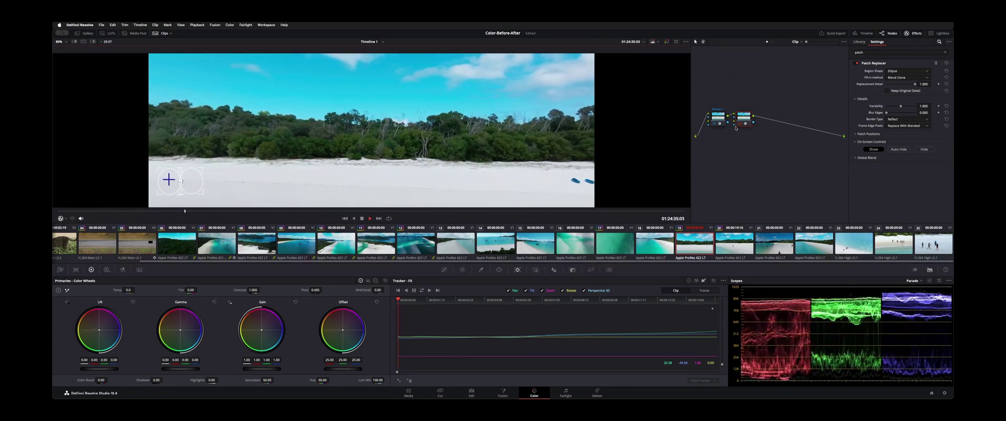
- Play the patched clip full screen and in the viewer to check the left person's removal
{"action": "key", "text": "space"}
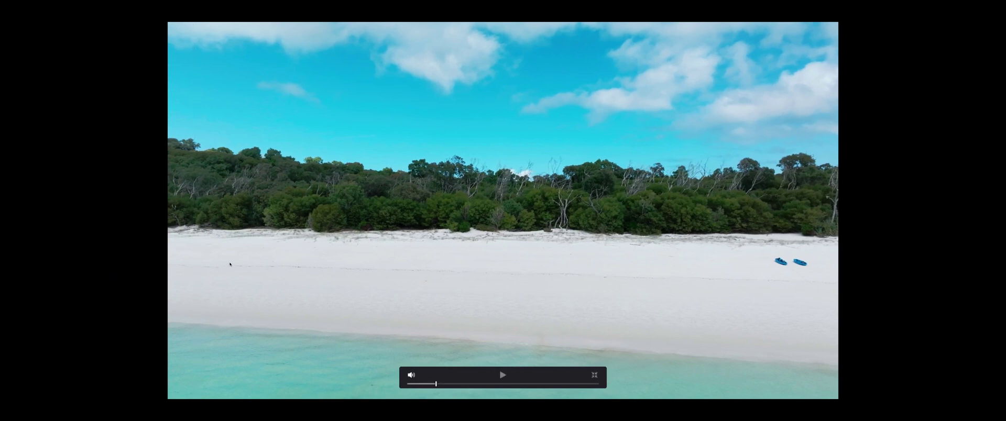
{"action": "key", "text": "Escape"}
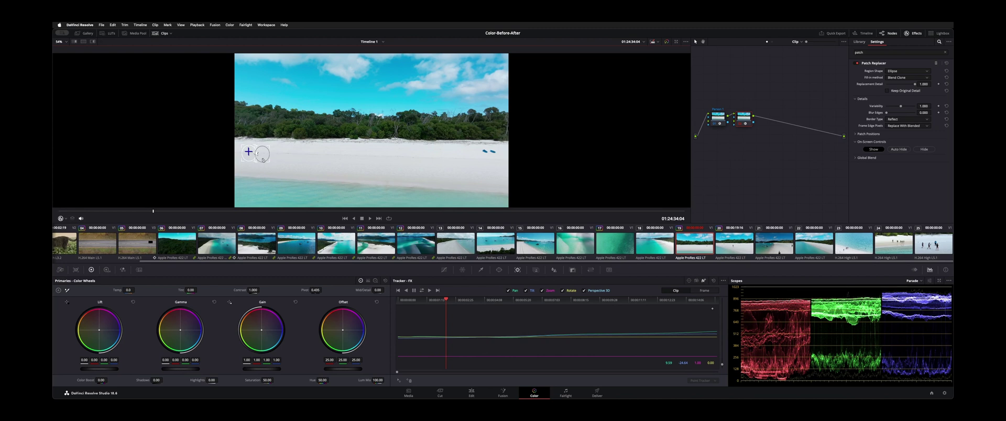
{"action": "left_click", "coordinate": [263, 160]}
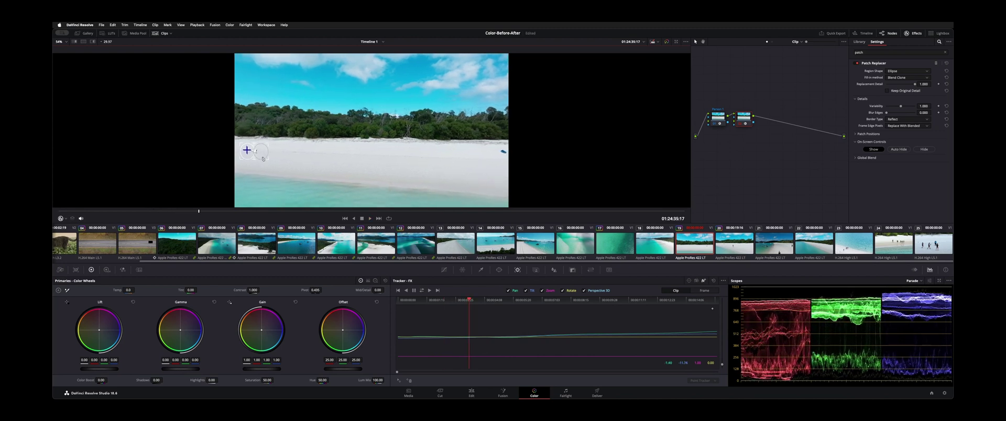
{"action": "key", "text": "space"}
- Set the detail value above Blur Edges to 1.083, keeping Blend Clone as fill-in method and Replace With Blended for frame edge pixels
{"action": "mouse_move", "coordinate": [900, 106]}
{"action": "left_mouse_down"}
{"action": "mouse_move", "coordinate": [883, 106]}
{"action": "mouse_move", "coordinate": [899, 106]}
{"action": "left_mouse_up"}
{"action": "left_click", "coordinate": [905, 78]}
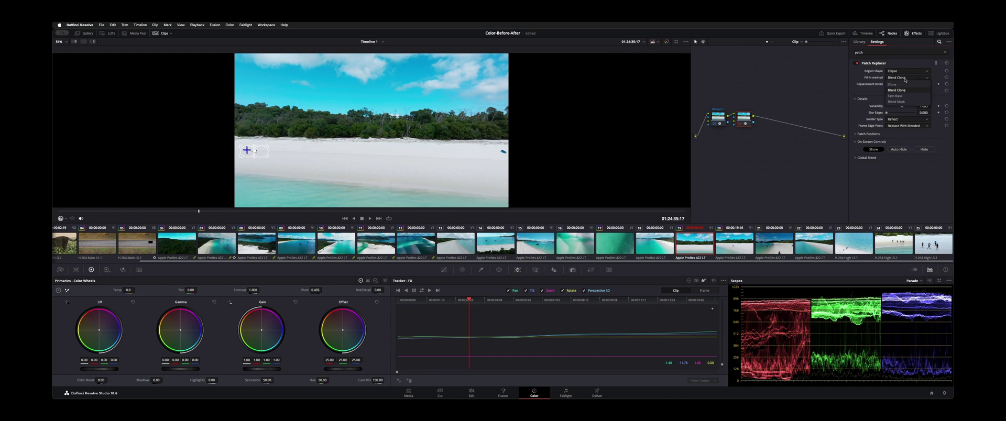
{"action": "left_click", "coordinate": [898, 90]}
{"action": "left_click", "coordinate": [855, 134]}
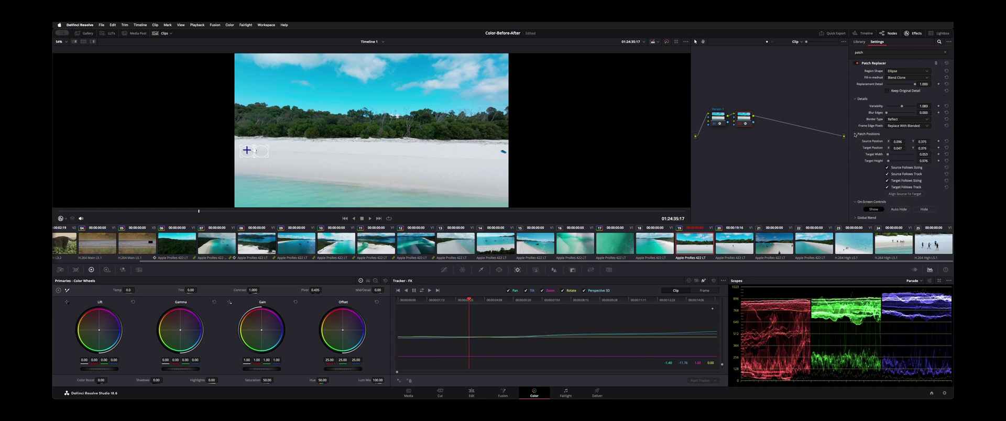
{"action": "left_click", "coordinate": [855, 135]}
{"action": "left_click", "coordinate": [910, 126]}
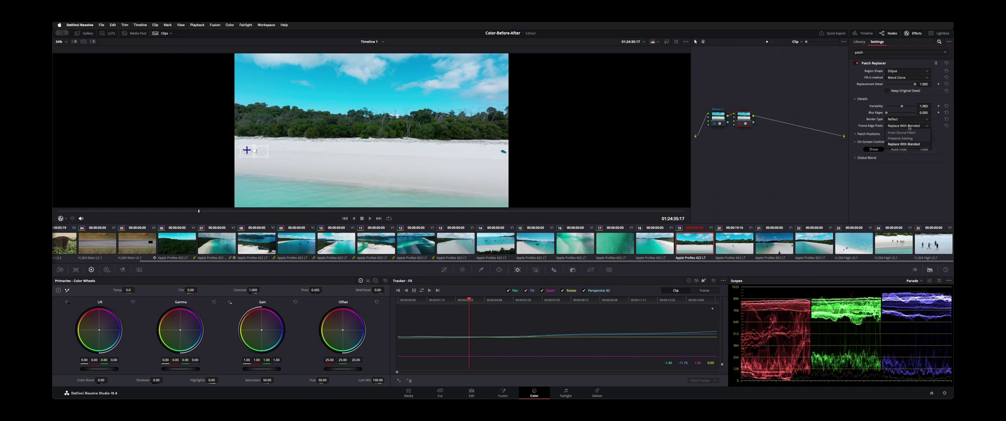
{"action": "left_click", "coordinate": [864, 119]}
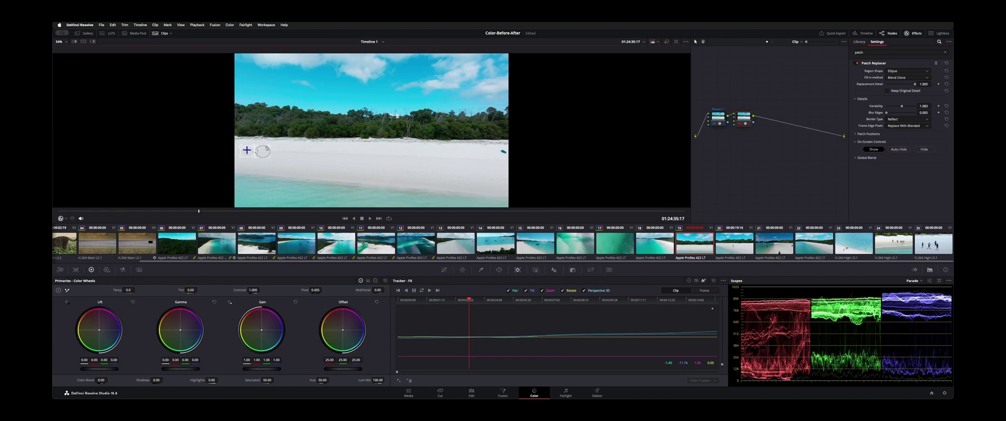
- Play a short stretch of the clip and set the left person's patch Blur Edges to 0.340
{"action": "key", "text": "space"}
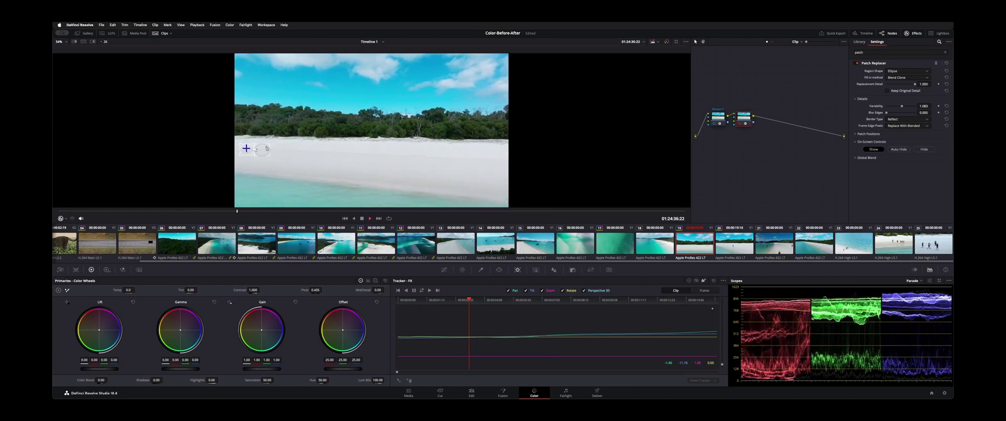
{"action": "key", "text": "space"}
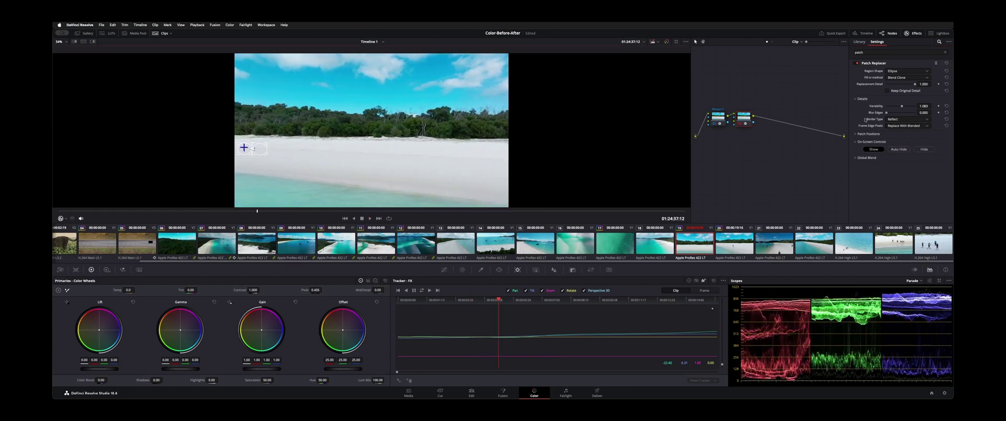
{"action": "left_click_drag", "start_coordinate": [886, 113], "coordinate": [896, 116]}
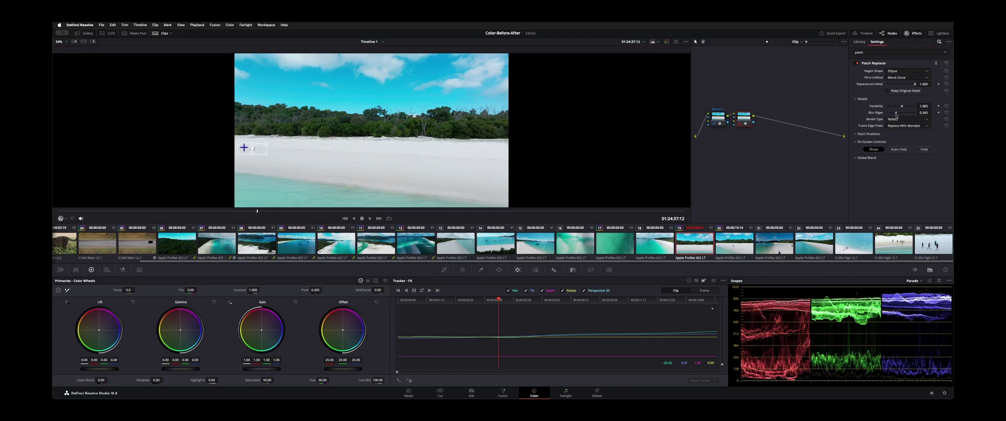
- Play the clip full screen from near its start to check the softened patch, and return to the clip's beginning
{"action": "left_click", "coordinate": [75, 212]}
{"action": "key", "text": "space"}
{"action": "key", "text": "space"}
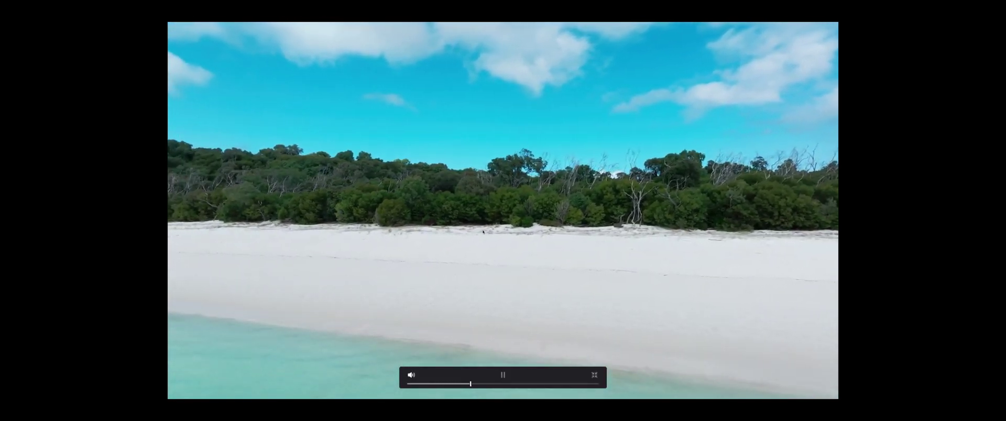
{"action": "left_click", "coordinate": [527, 226]}
{"action": "key", "text": "Escape"}
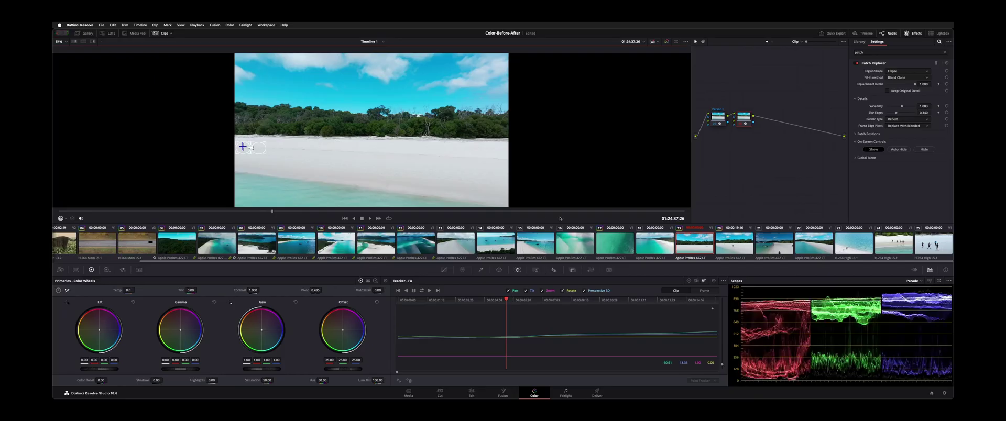
{"action": "left_click", "coordinate": [62, 211]}
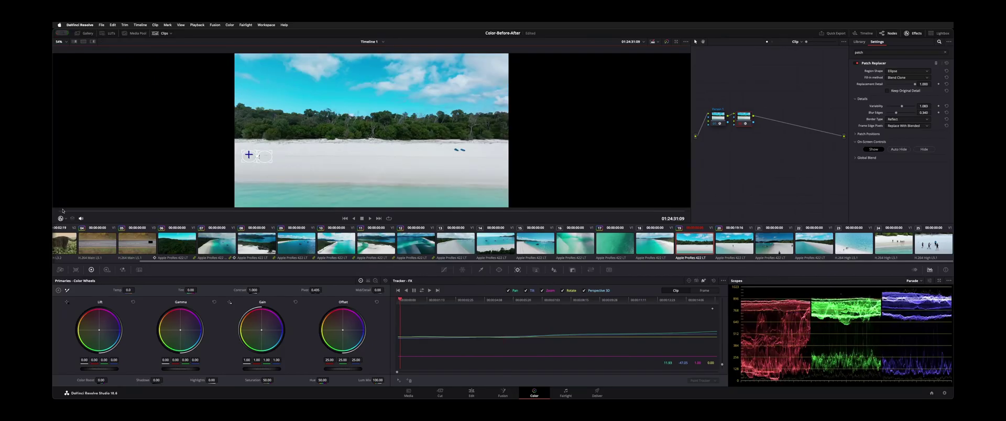
- Set the Video Clean Feed to None
{"action": "left_click", "coordinate": [266, 25]}
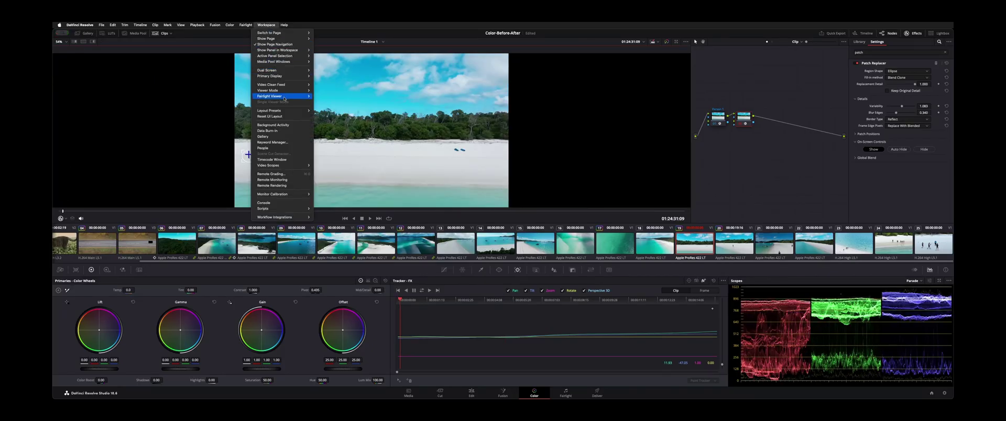
{"action": "mouse_move", "coordinate": [286, 86]}
{"action": "left_click", "coordinate": [338, 85]}
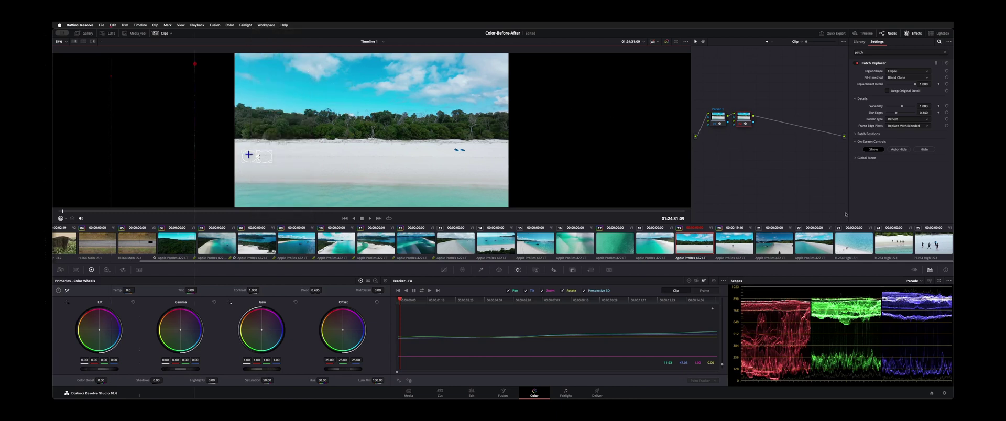
- Label the second node Person 2 and add a serial node after it
{"action": "left_click_drag", "start_coordinate": [745, 116], "coordinate": [752, 116]}
{"action": "key", "text": "Return"}
{"action": "left_click", "coordinate": [748, 123]}
{"action": "key", "text": "alt+s"}
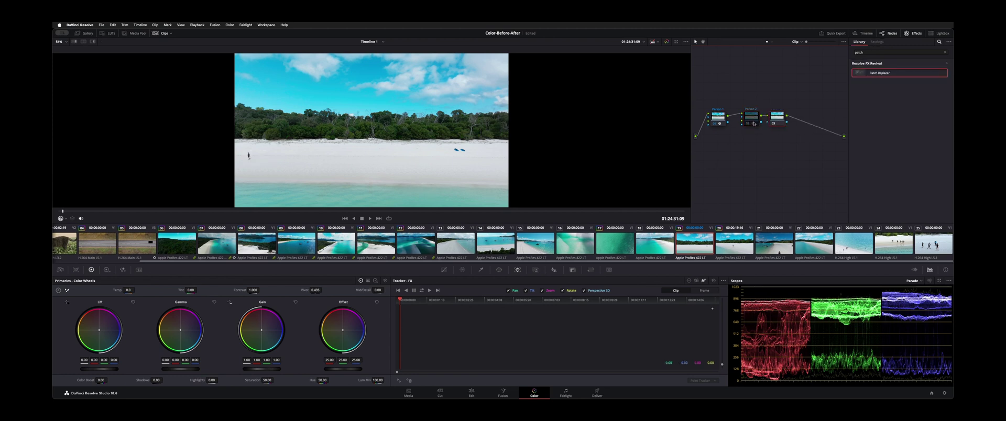
- Enable the Person 2 node again and label the new third node Boats
{"action": "left_click", "coordinate": [753, 123]}
{"action": "key", "text": "super+d"}
{"action": "left_click", "coordinate": [775, 114]}
- Add an FX tracking point on the blue boats and track it in both directions
{"action": "left_click", "coordinate": [385, 128]}
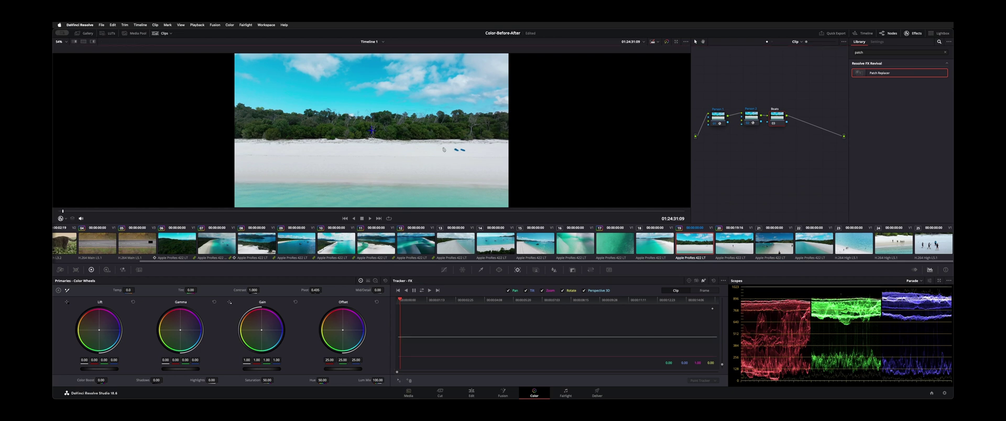
{"action": "left_click_drag", "start_coordinate": [416, 136], "coordinate": [455, 149]}
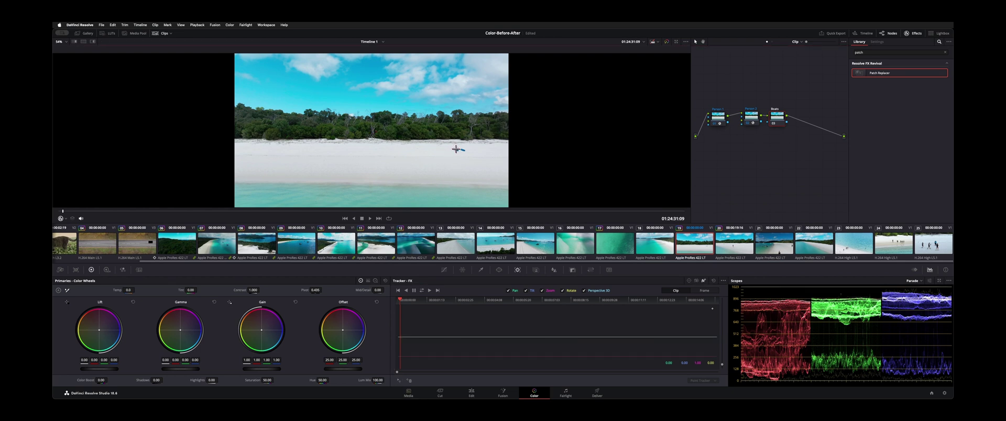
{"action": "left_click", "coordinate": [422, 290]}
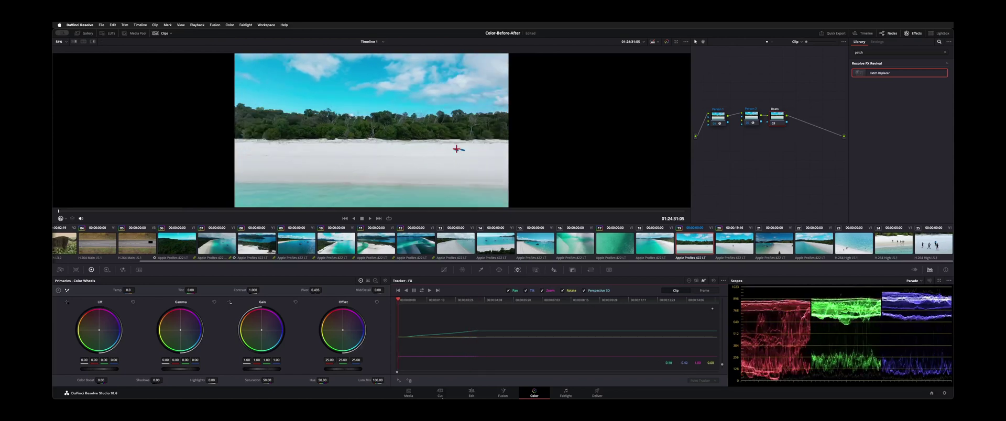
- Apply Patch Replacer to the Boats node, fit its ellipses over the boats and nearby sand, and play the clip
{"action": "key", "text": "space"}
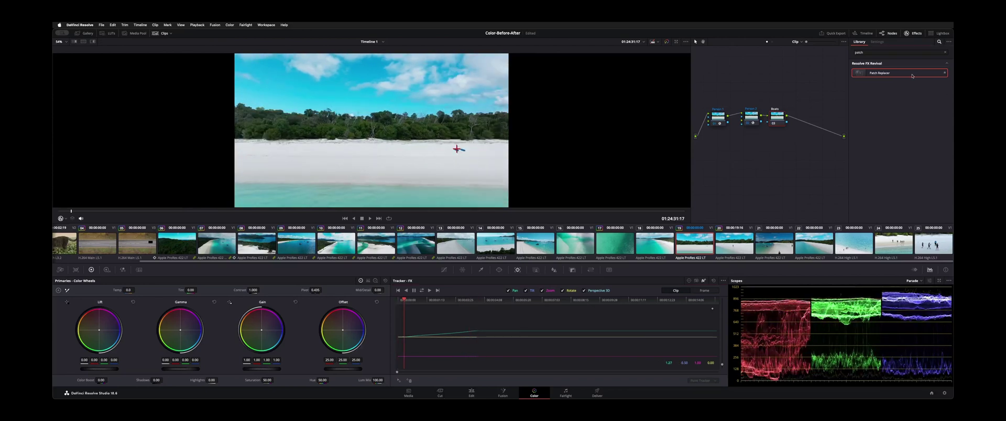
{"action": "left_click_drag", "start_coordinate": [912, 76], "coordinate": [777, 120]}
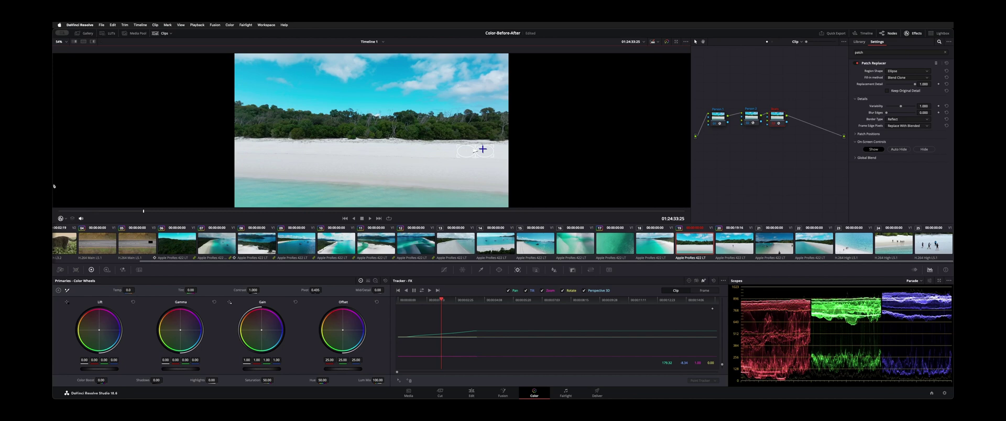
{"action": "left_click", "coordinate": [60, 211]}
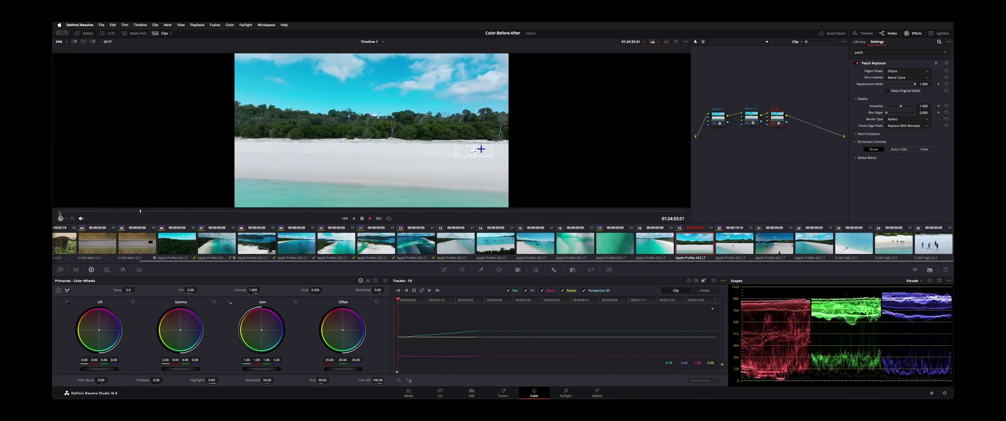
{"action": "key", "text": "space"}
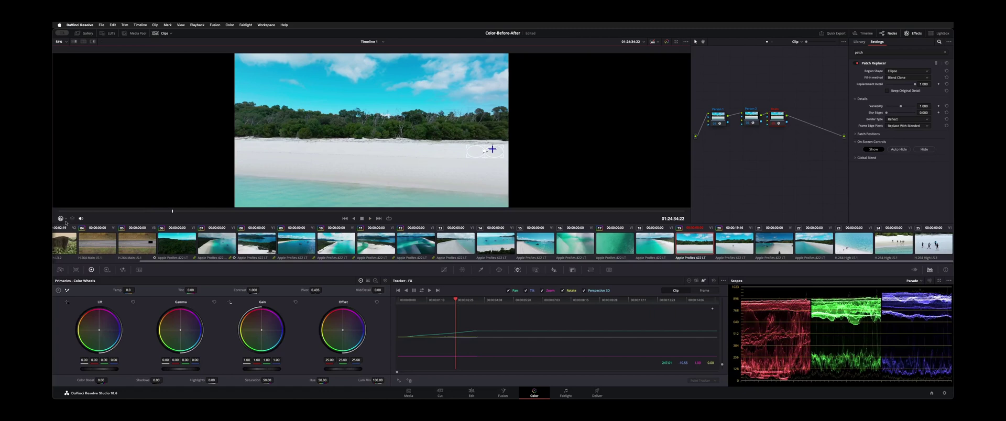
- Turn off the viewer's on-screen overlay, play the clip through and scrub its opening to check the three patches
{"action": "left_click", "coordinate": [65, 219]}
{"action": "left_click", "coordinate": [70, 227]}
{"action": "key", "text": "space"}
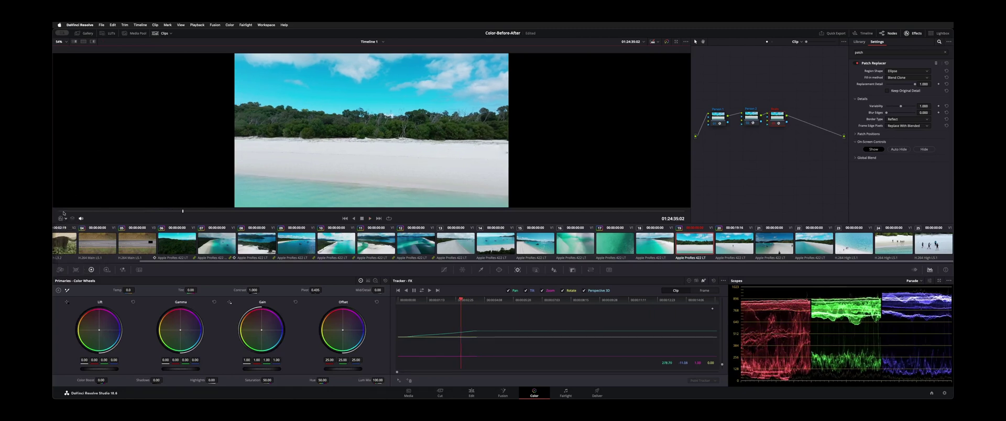
{"action": "left_click", "coordinate": [63, 211]}
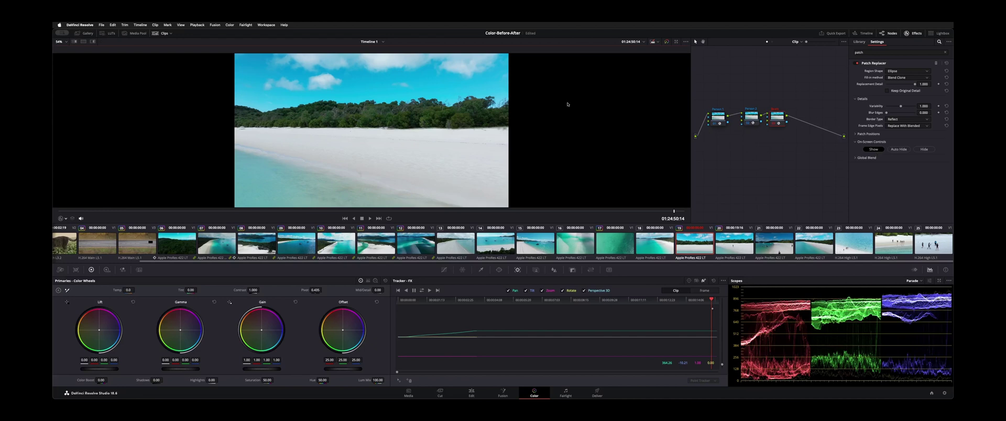
{"action": "left_click", "coordinate": [71, 211]}
{"action": "left_click_drag", "start_coordinate": [88, 216], "coordinate": [213, 236]}
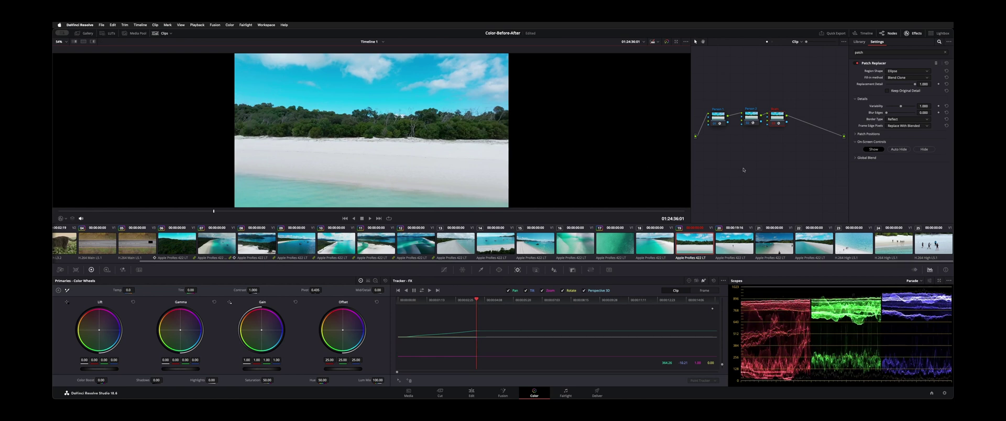
- Toggle the patch nodes off and on to compare the shot before and after the removals
{"action": "left_click", "coordinate": [722, 112]}
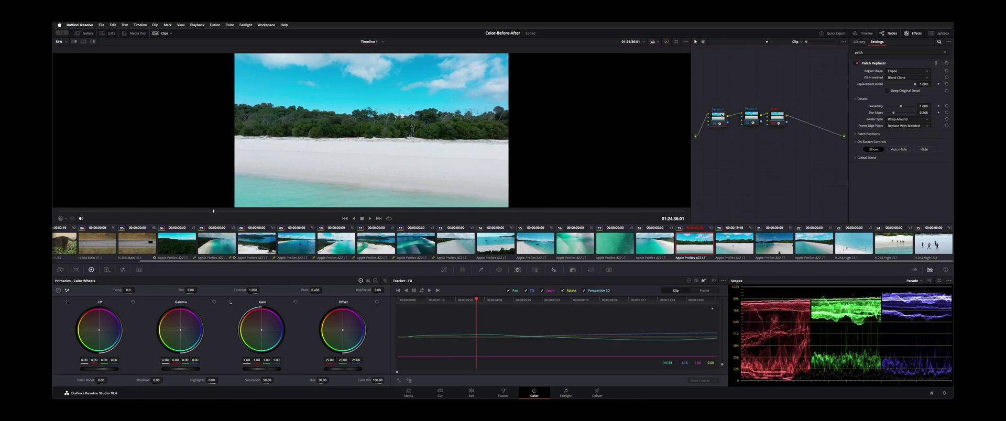
{"action": "key", "text": "super+d"}
{"action": "key", "text": "super+d"}
{"action": "key", "text": "ctrl+d"}
{"action": "key", "text": "ctrl+d"}
{"action": "key", "text": "ctrl+d"}
{"action": "key", "text": "ctrl+d"}
{"action": "key", "text": "ctrl+d"}
- Show the Open FX overlay at an earlier frame and slightly adjust the patch ellipse over the nearer person
{"action": "key", "text": "space"}
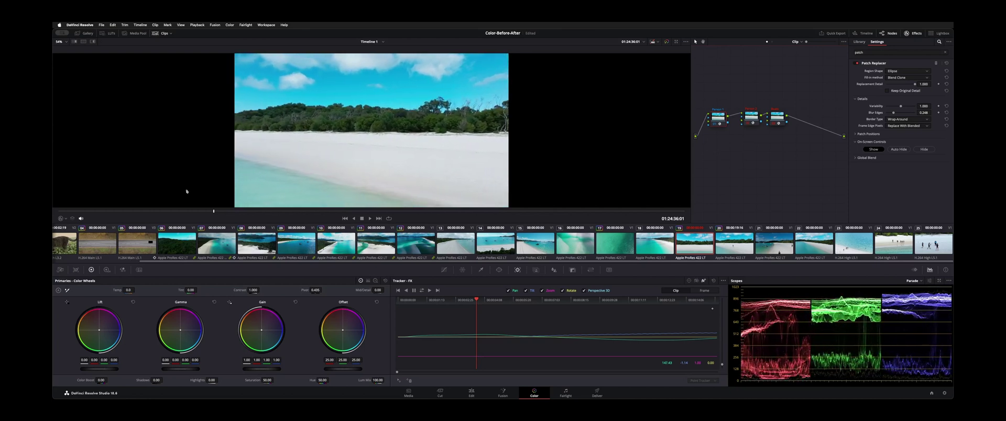
{"action": "left_click", "coordinate": [190, 212]}
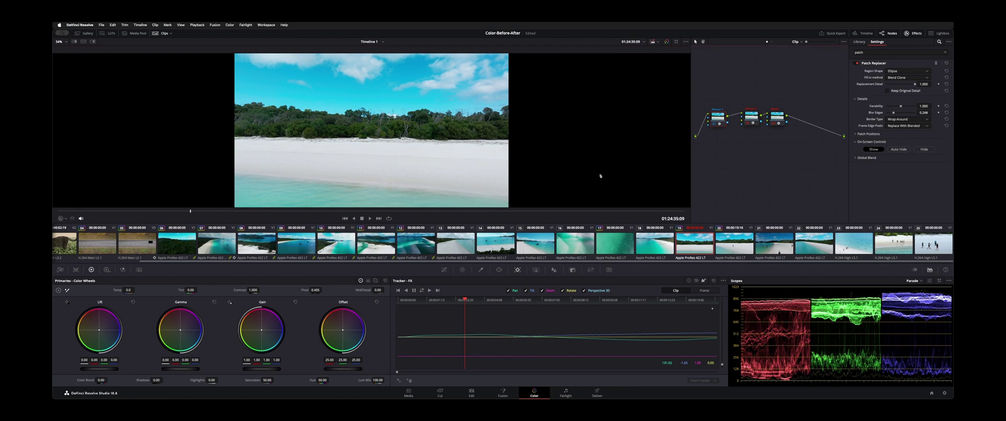
{"action": "left_click", "coordinate": [65, 220]}
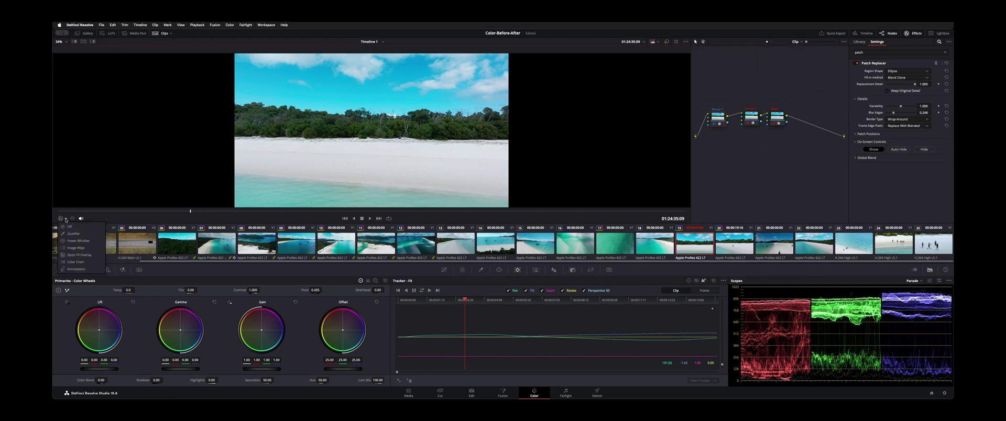
{"action": "left_click", "coordinate": [70, 253]}
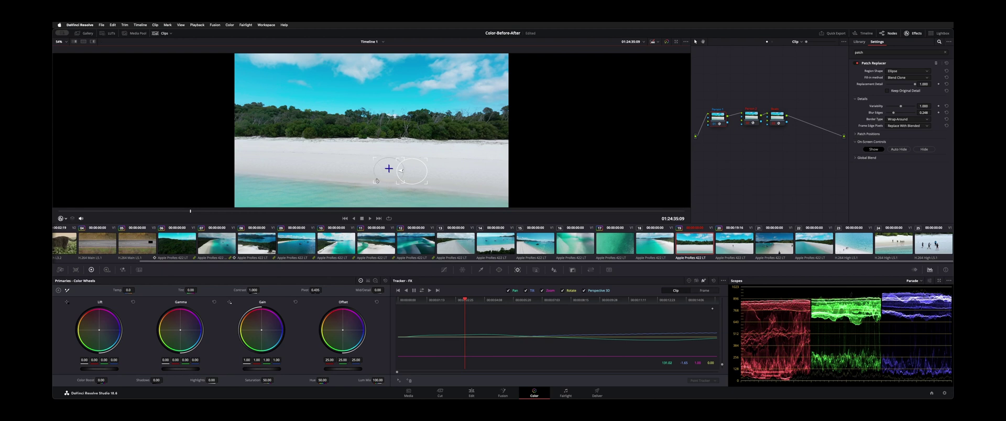
{"action": "left_click_drag", "start_coordinate": [374, 186], "coordinate": [373, 185]}
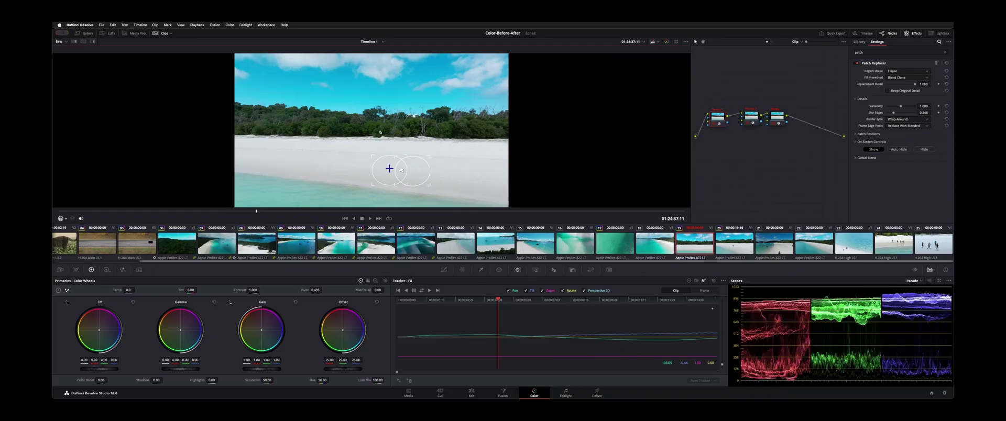
- Compare the shot with its grade bypassed, then make the nearer person's patch ellipse narrower and taller
{"action": "key", "text": "shift+d"}
{"action": "key", "text": "shift+d"}
{"action": "key", "text": "shift+d"}
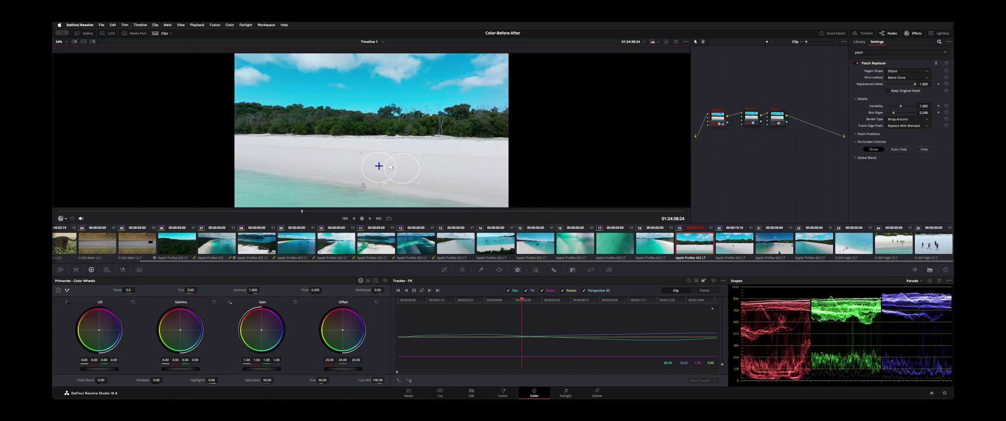
{"action": "left_click_drag", "start_coordinate": [362, 185], "coordinate": [365, 190]}
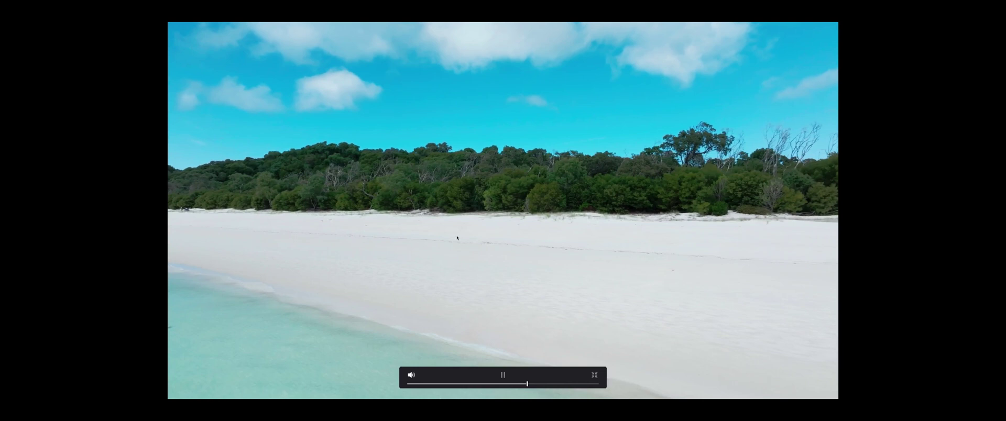
{"action": "key", "text": "space"}
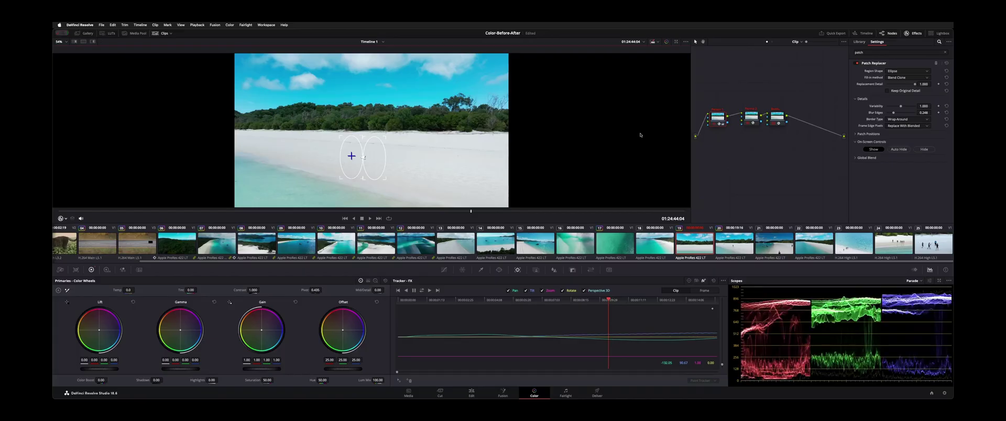
- Toggle the two person patch nodes off and on to compare each removal, selecting the Person 2 node
{"action": "key", "text": "ctrl+d"}
{"action": "key", "text": "ctrl+d"}
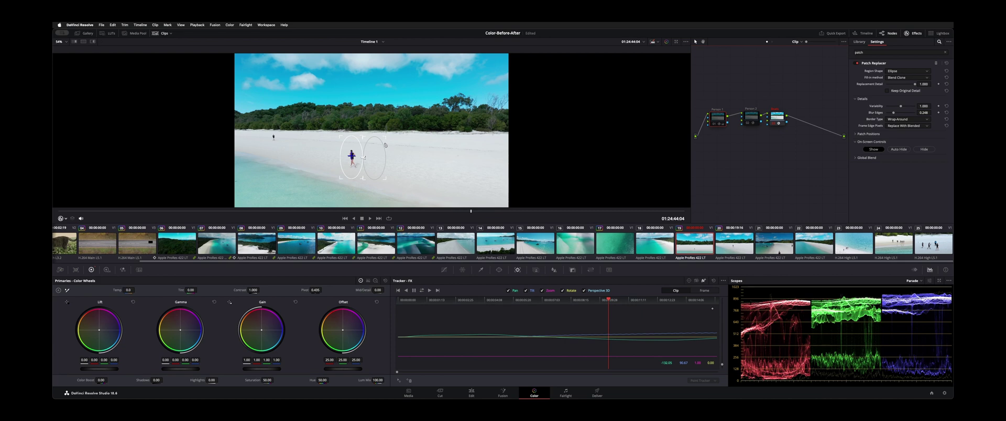
{"action": "key", "text": "ctrl+d"}
{"action": "left_click", "coordinate": [756, 123]}
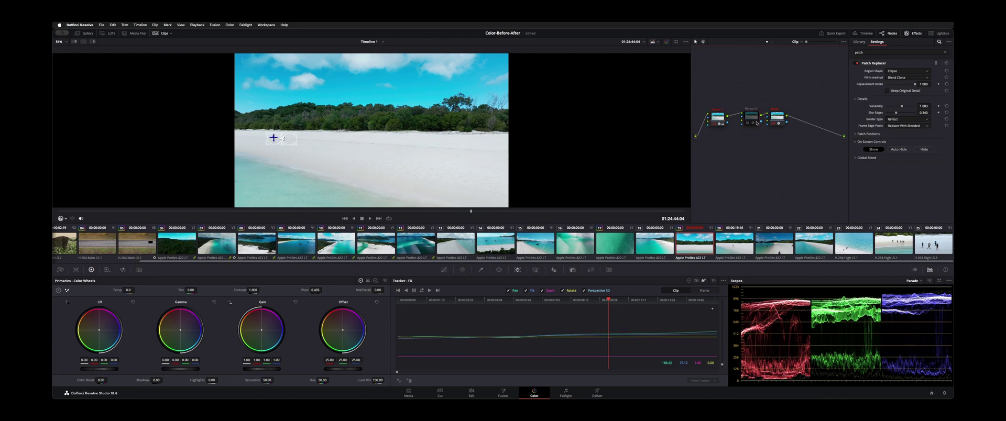
{"action": "key", "text": "super+d"}
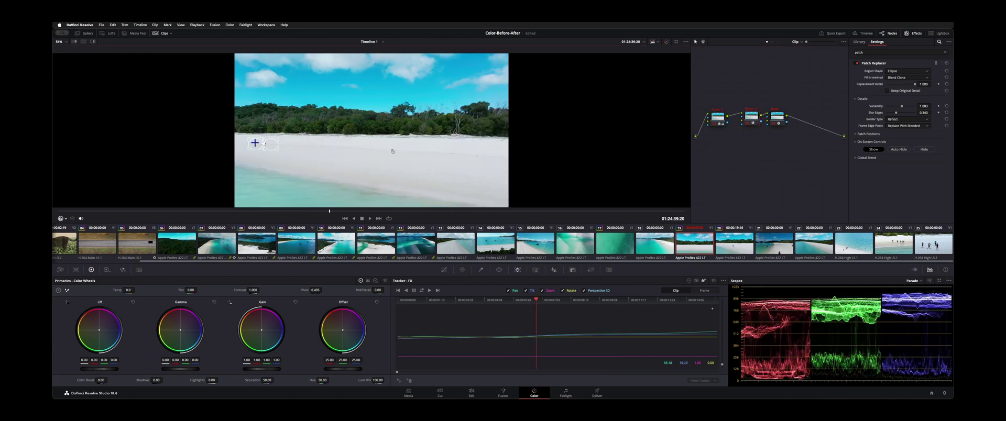
- Turn off the viewer's on-screen overlay and play the clip to check the adjusted patches
{"action": "key", "text": "space"}
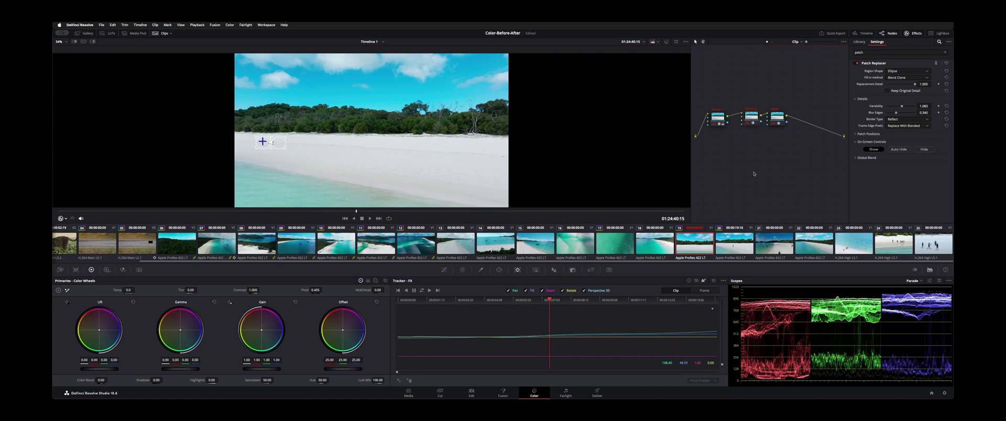
{"action": "left_click", "coordinate": [65, 219]}
{"action": "left_click", "coordinate": [70, 227]}
{"action": "key", "text": "space"}
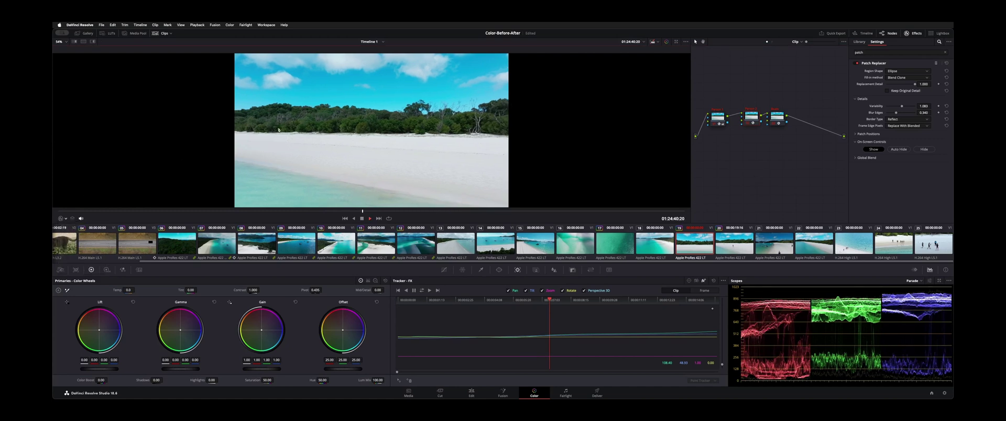
{"action": "key", "text": "space"}
{"action": "key", "text": "Up"}
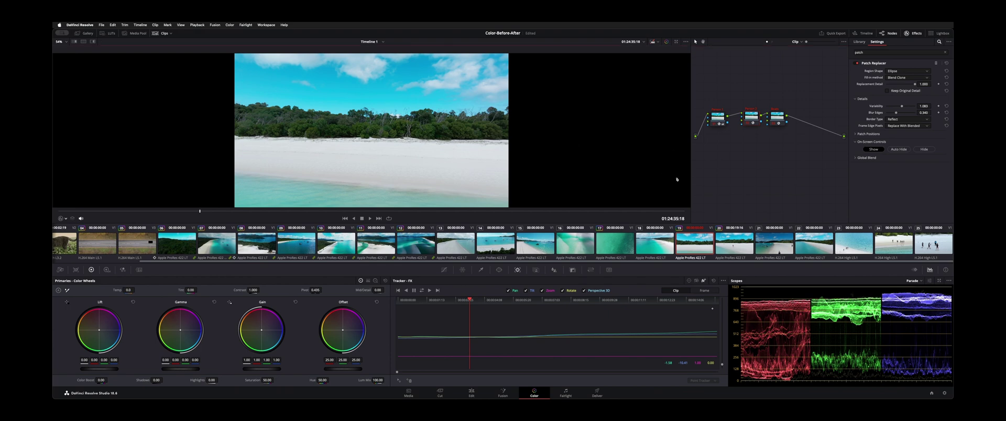
- Go to the start of the clip and toggle the grade bypass repeatedly to compare before and after
{"action": "left_click", "coordinate": [64, 210]}
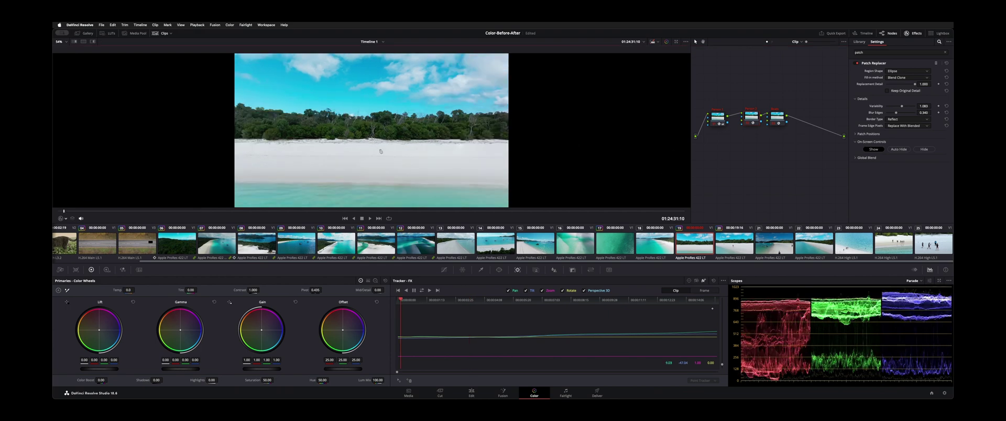
{"action": "key", "text": "shift+d"}
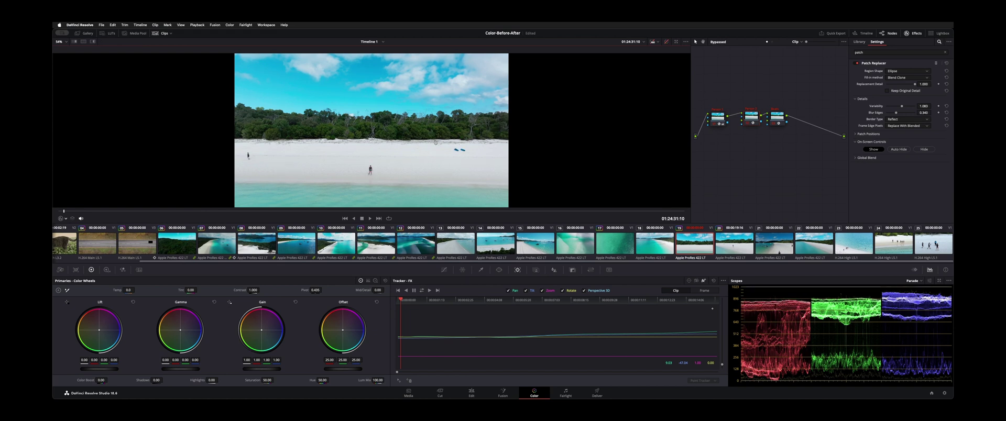
{"action": "key", "text": "shift+d"}
{"action": "key", "text": "shift+d"}
{"action": "key", "text": "shift+d"}
{"action": "key", "text": "shift+d"}
{"action": "key", "text": "shift+d"}
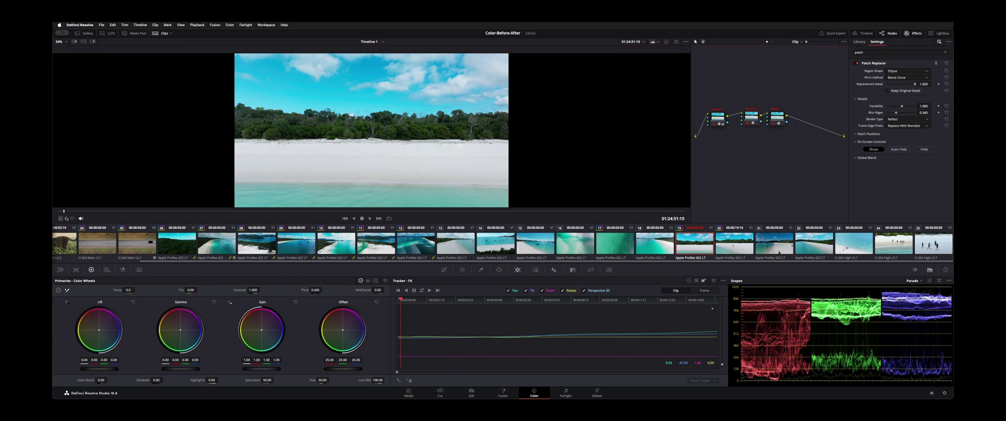
- Show the Open FX overlay and move the distant person's source ellipse closer to the target, checking against the bypassed original
{"action": "left_click", "coordinate": [62, 218]}
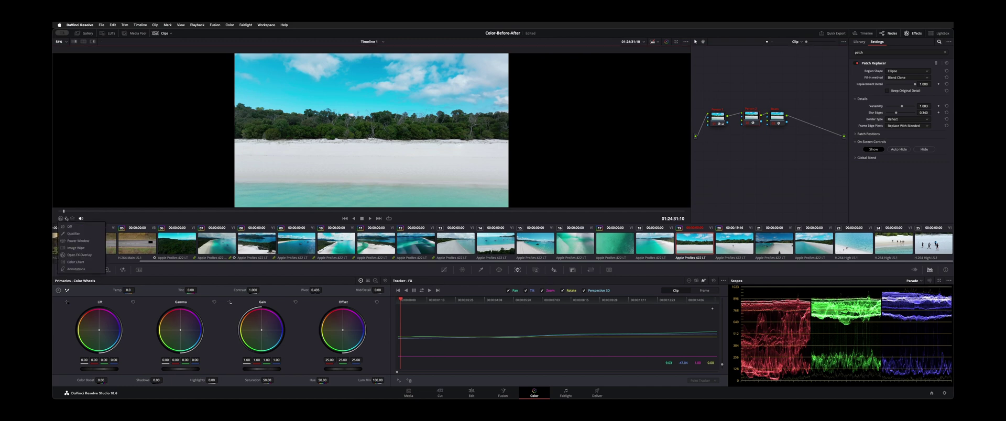
{"action": "left_click", "coordinate": [79, 255]}
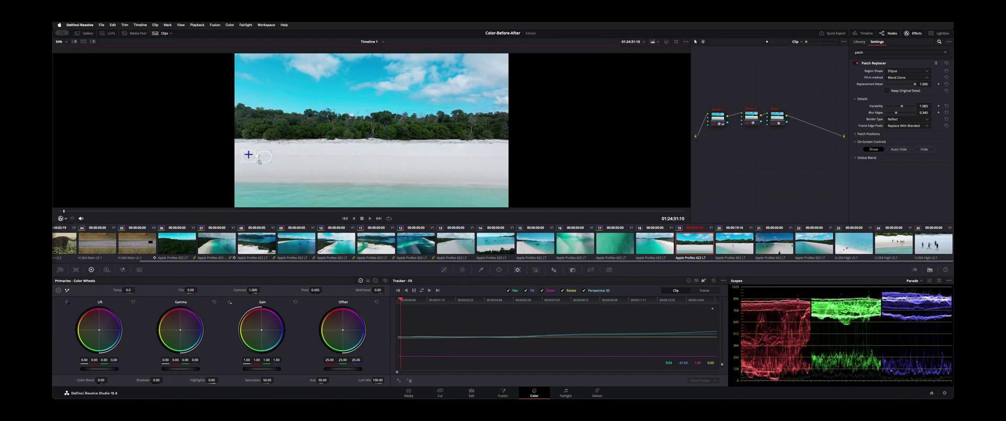
{"action": "scroll", "coordinate": [263, 169], "scroll_direction": "up", "scroll_amount": 5}
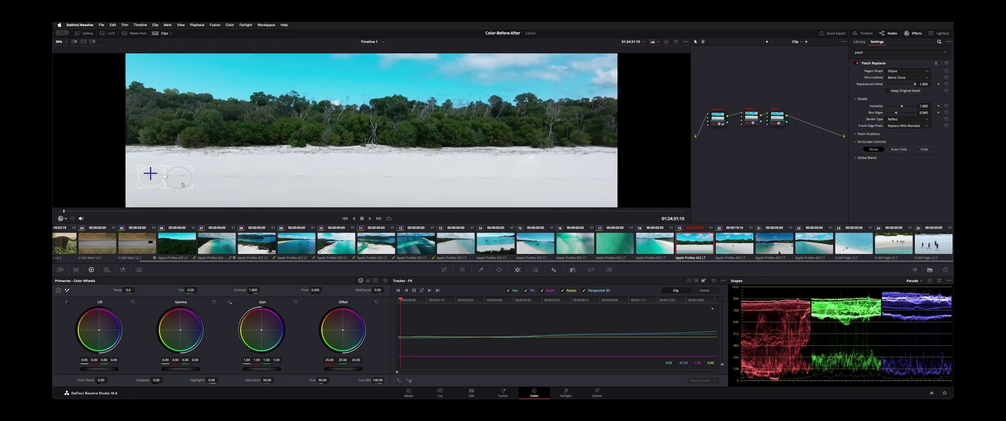
{"action": "left_click_drag", "start_coordinate": [184, 185], "coordinate": [184, 186]}
{"action": "key", "text": "shift+d"}
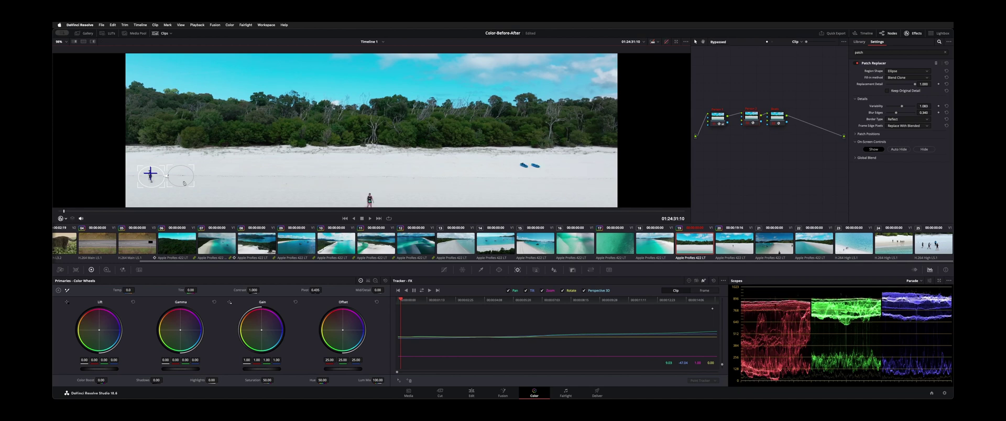
{"action": "key", "text": "shift+d"}
{"action": "left_click_drag", "start_coordinate": [181, 178], "coordinate": [170, 179]}
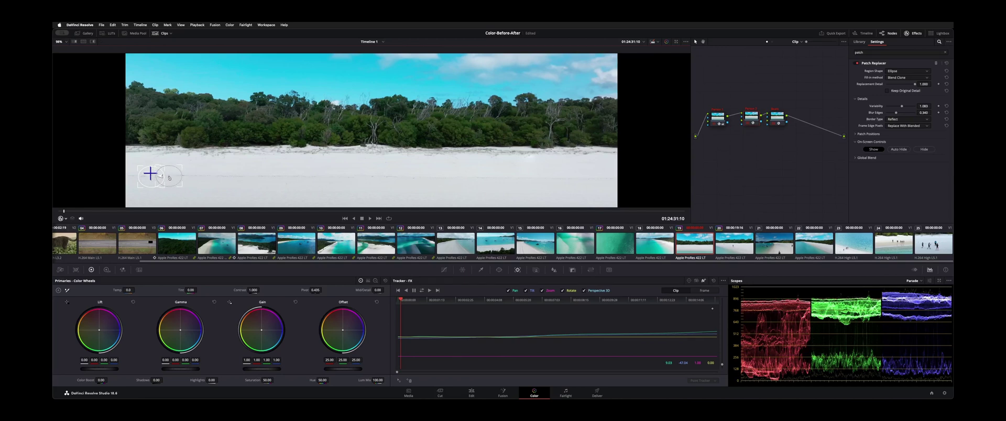
- Turn off the on-screen overlay and play the opening both enlarged and fitted to the viewer to check the distant person's patch
{"action": "left_click", "coordinate": [65, 218]}
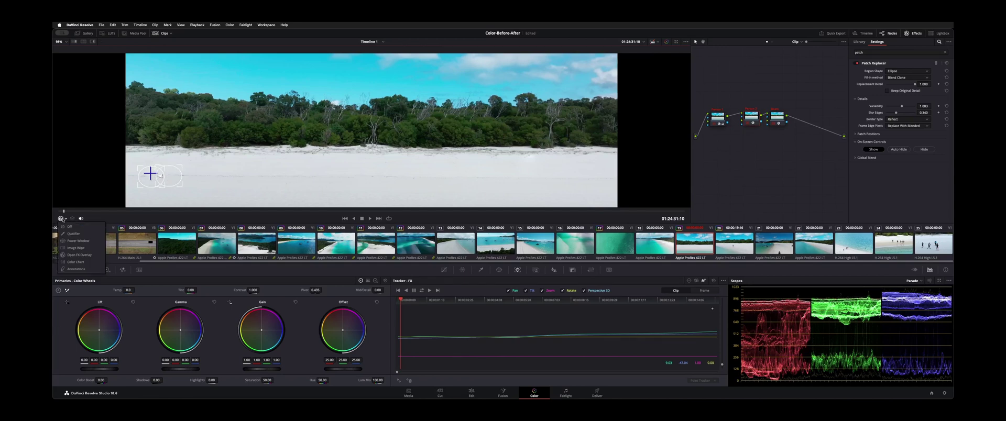
{"action": "left_click", "coordinate": [70, 229]}
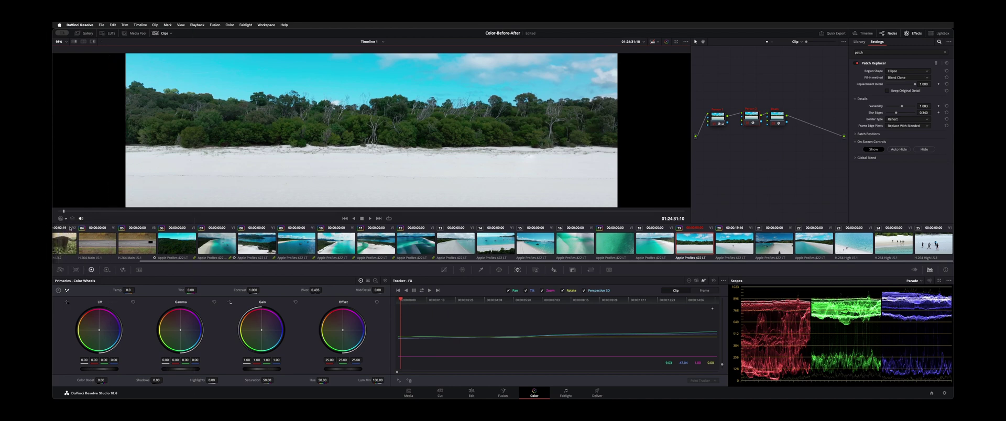
{"action": "key", "text": "space"}
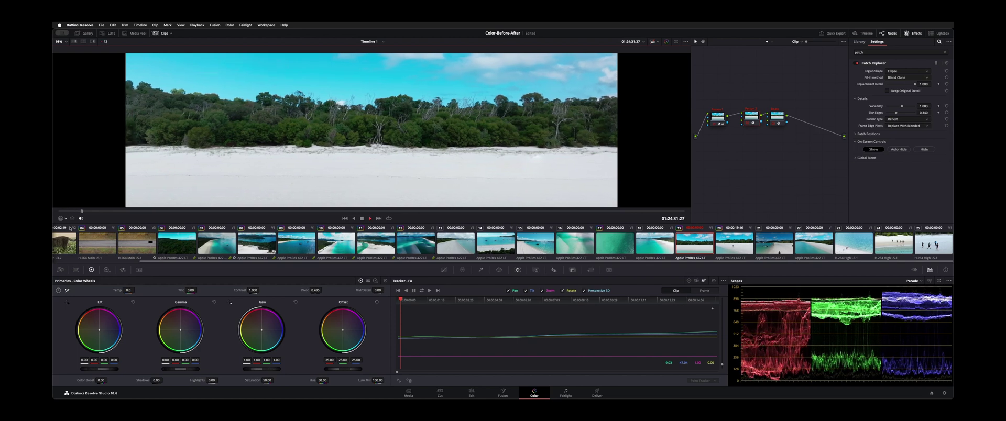
{"action": "key", "text": "space"}
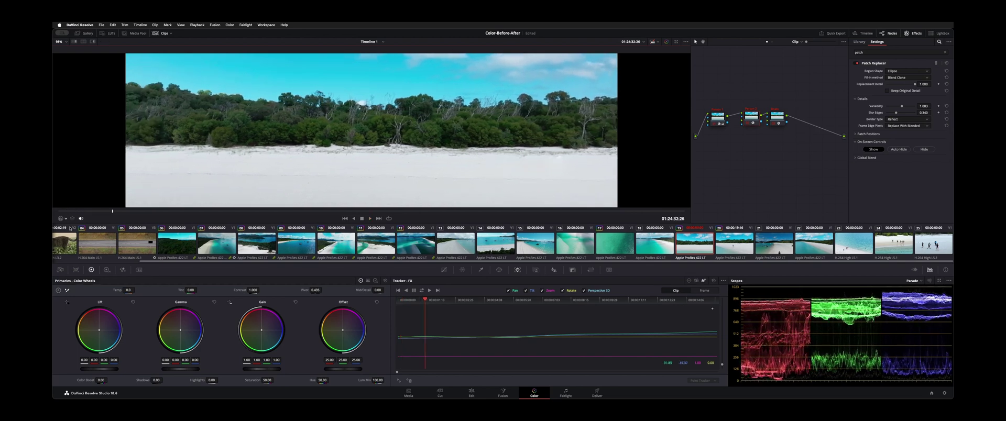
{"action": "key", "text": "shift+z"}
{"action": "key", "text": "space"}
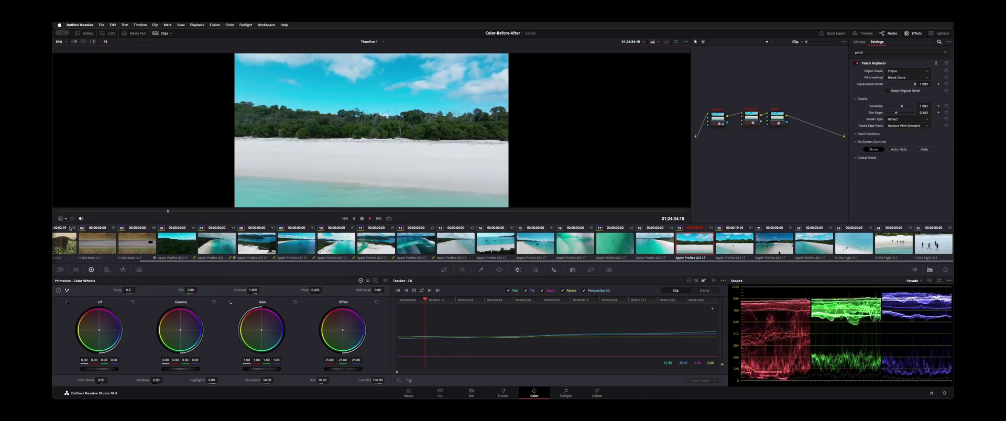
{"action": "key", "text": "space"}
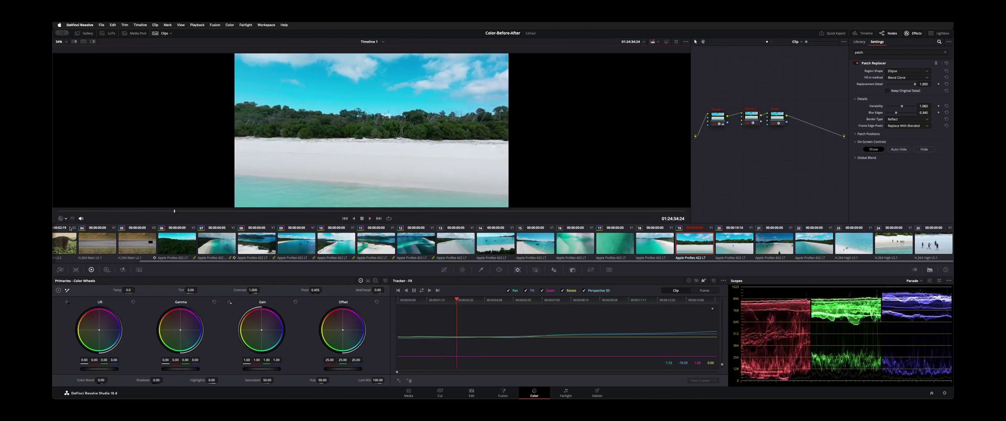